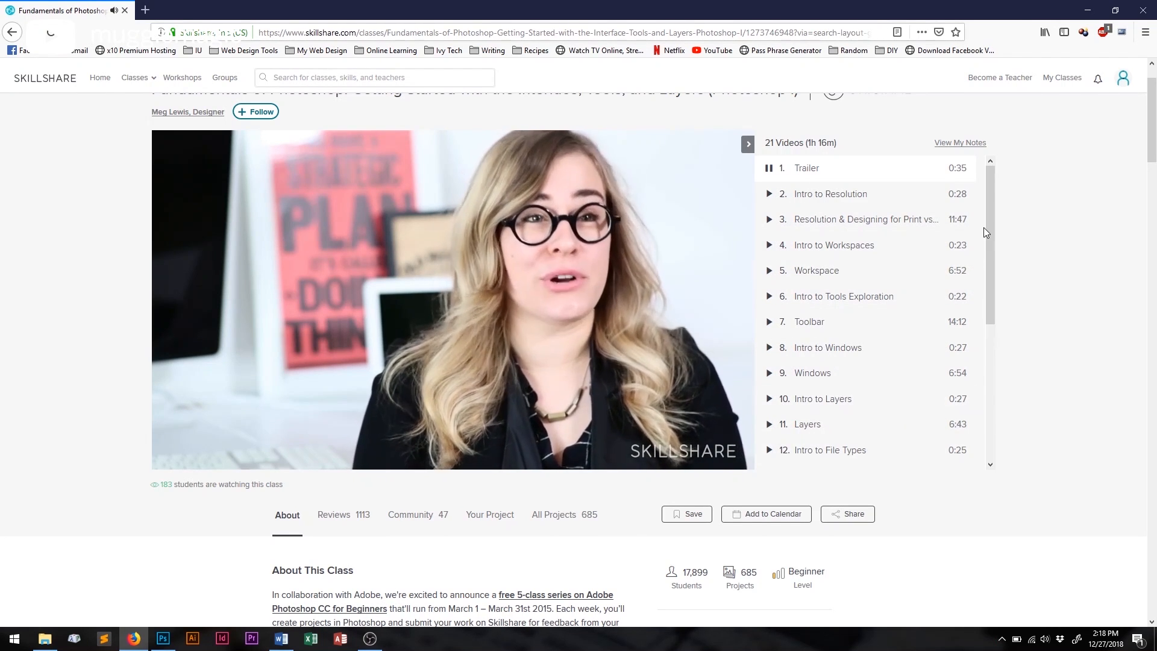
- Review the Photoshop fundamentals class on Skillshare, including its video list and the About This Class description
left_click_drag(989, 220, 989, 378)
scroll(1033, 339, "down", 5)
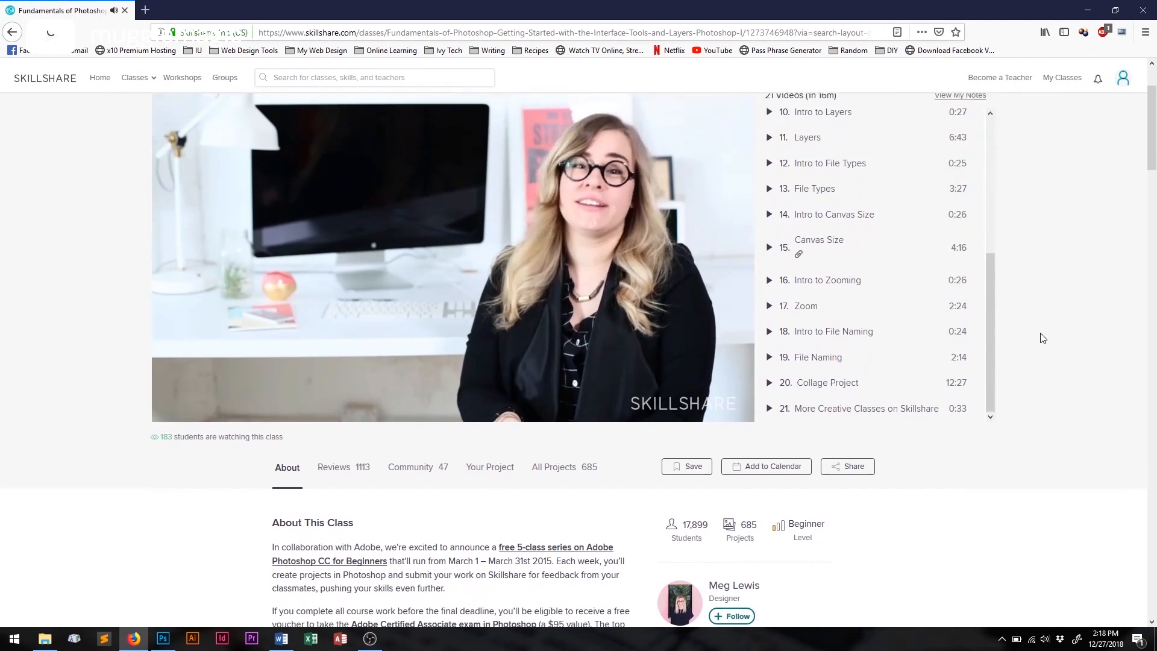
scroll(1043, 338, "down", 1)
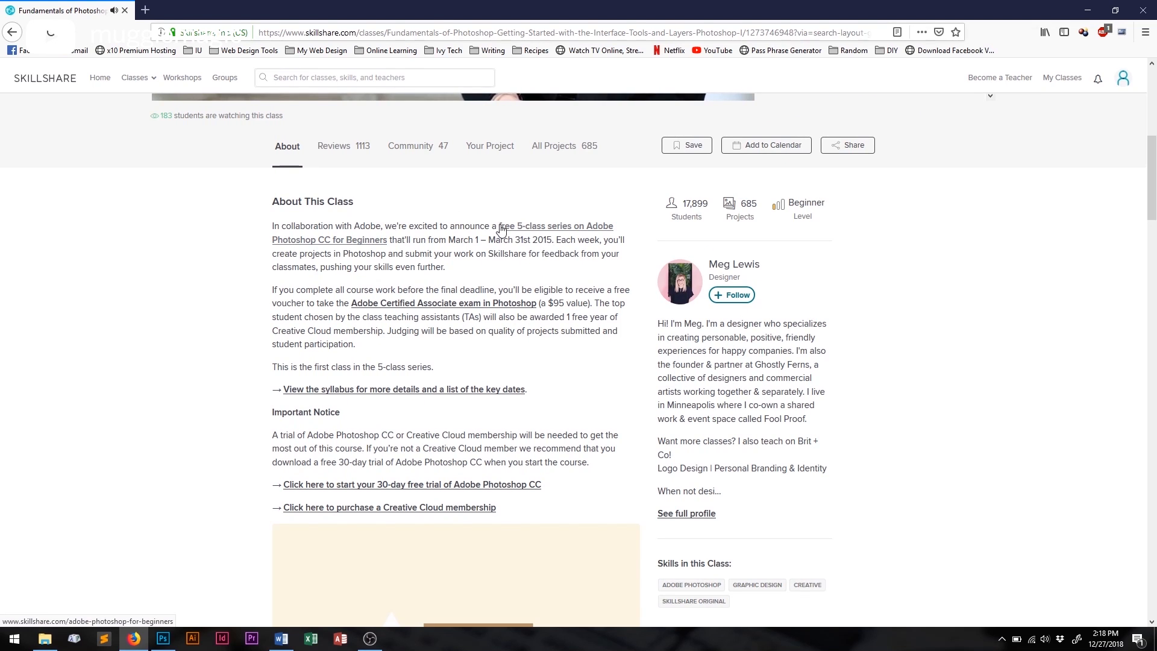
left_click_drag(495, 226, 392, 243)
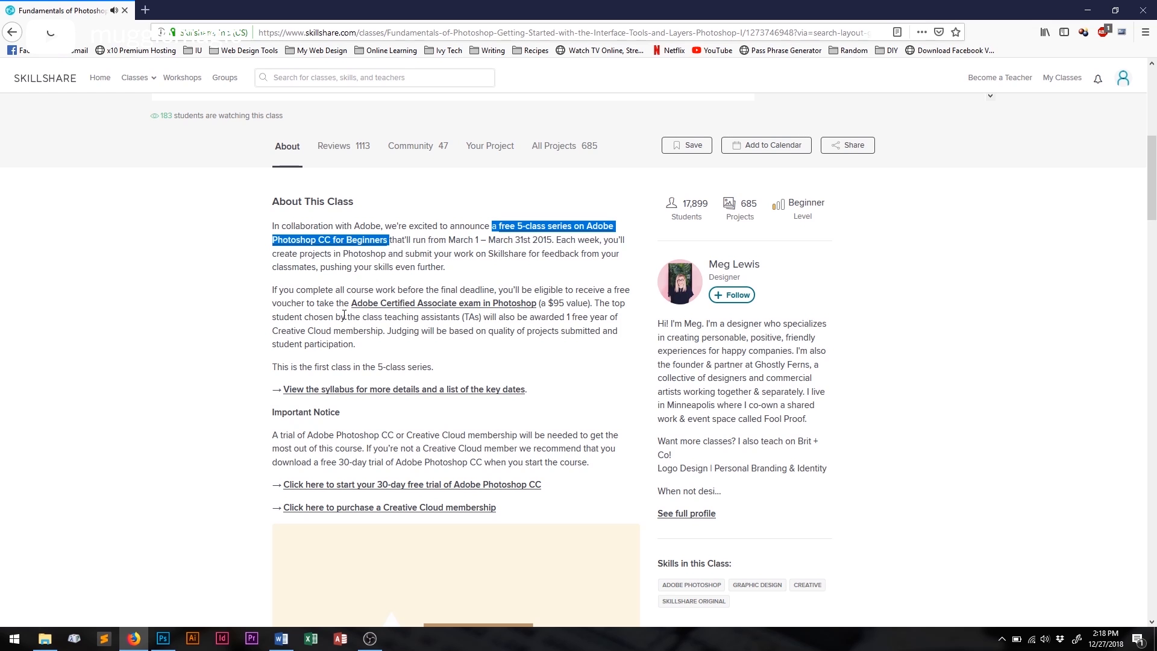
left_click(238, 279)
scroll(244, 281, "down", 2)
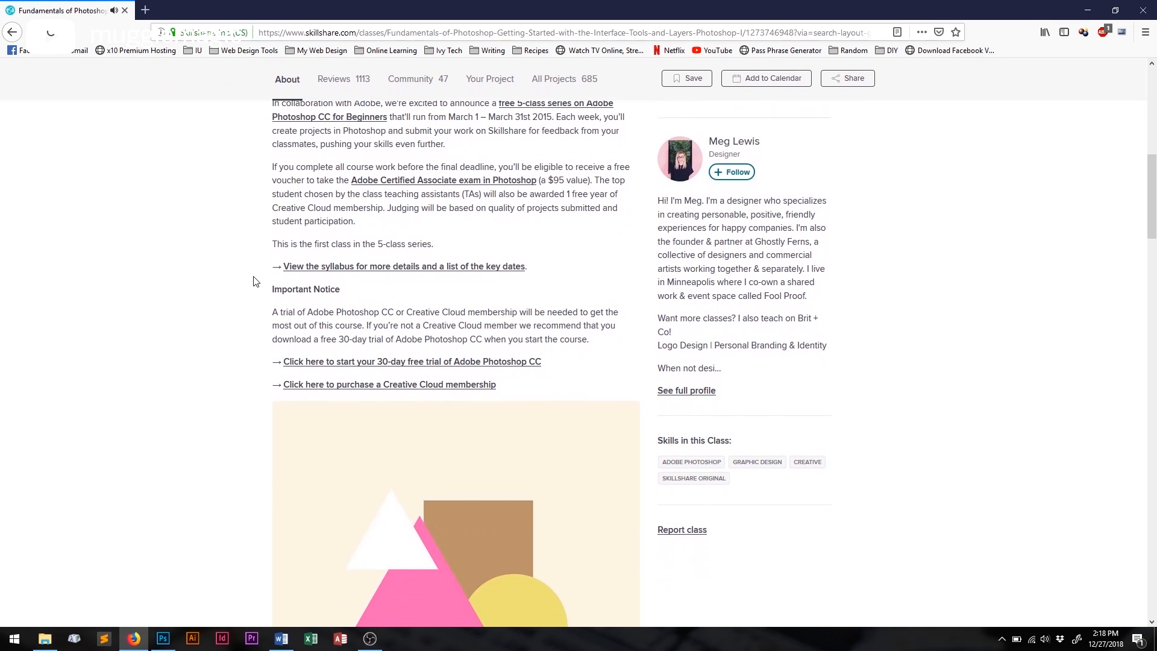
scroll(253, 280, "up", 8)
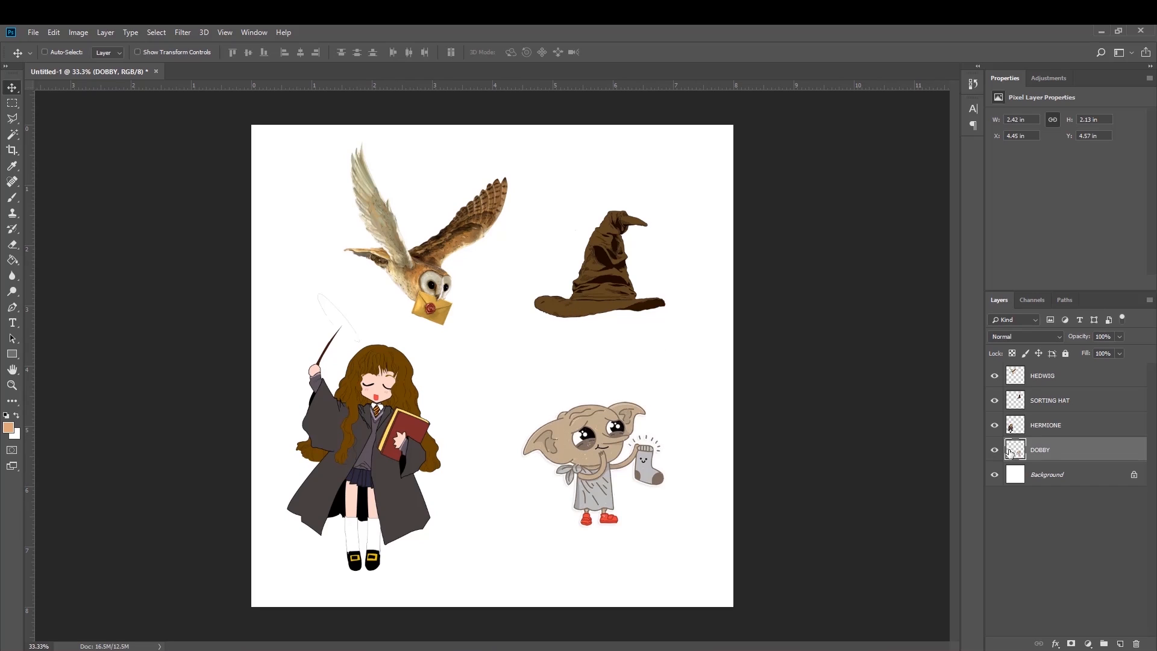
- Switch to Photoshop and select each layer in turn from HEDWIG down to Background, finishing on HEDWIG
left_click(1041, 376)
left_click(1043, 401)
left_click(1045, 426)
left_click(1043, 451)
left_click(1044, 471)
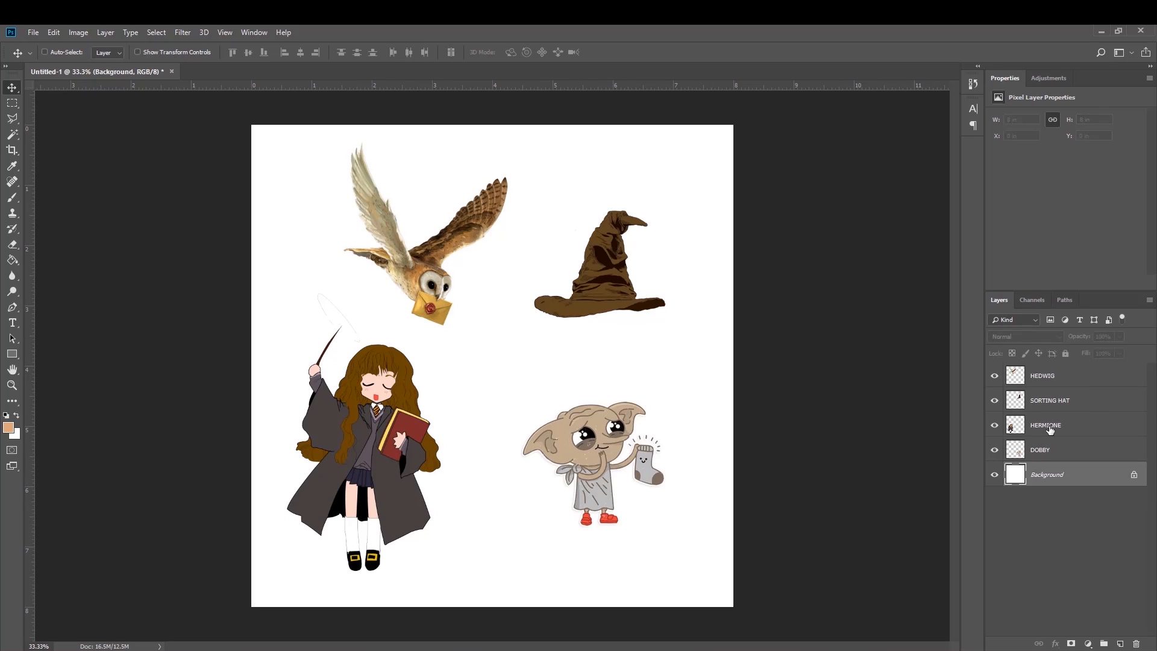
left_click(1050, 380)
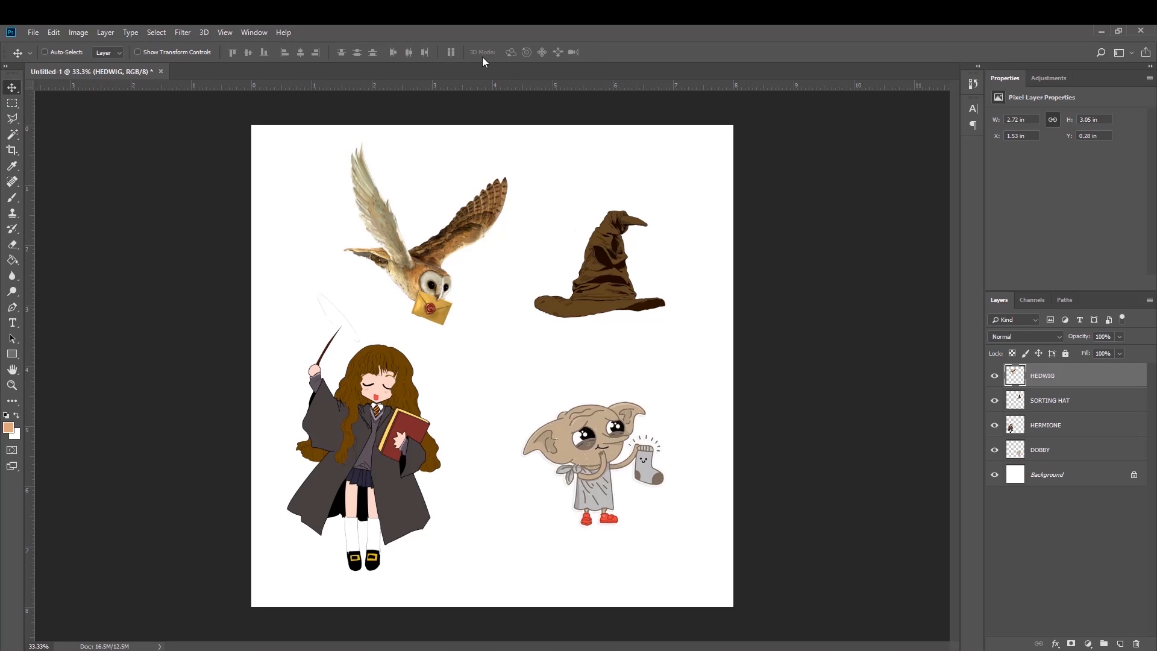
- Enable Auto-Select to pick the hat, Dobby, Hermione and owl layers directly on the canvas, and turn it off again
left_click(45, 52)
left_click(600, 293)
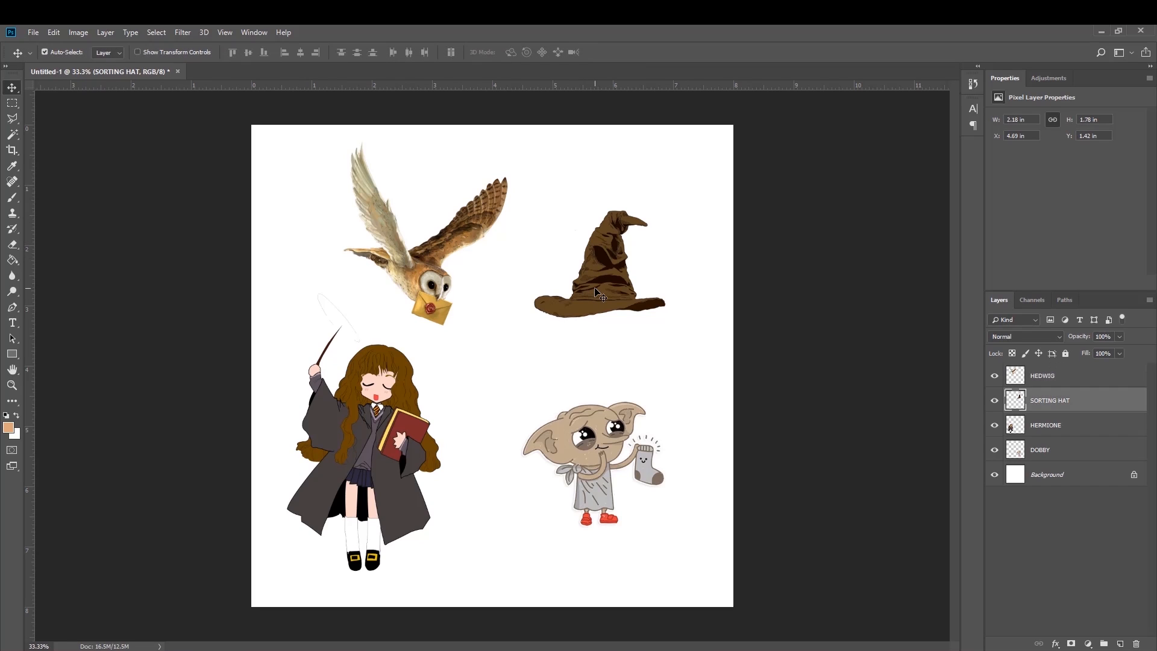
left_click(599, 434)
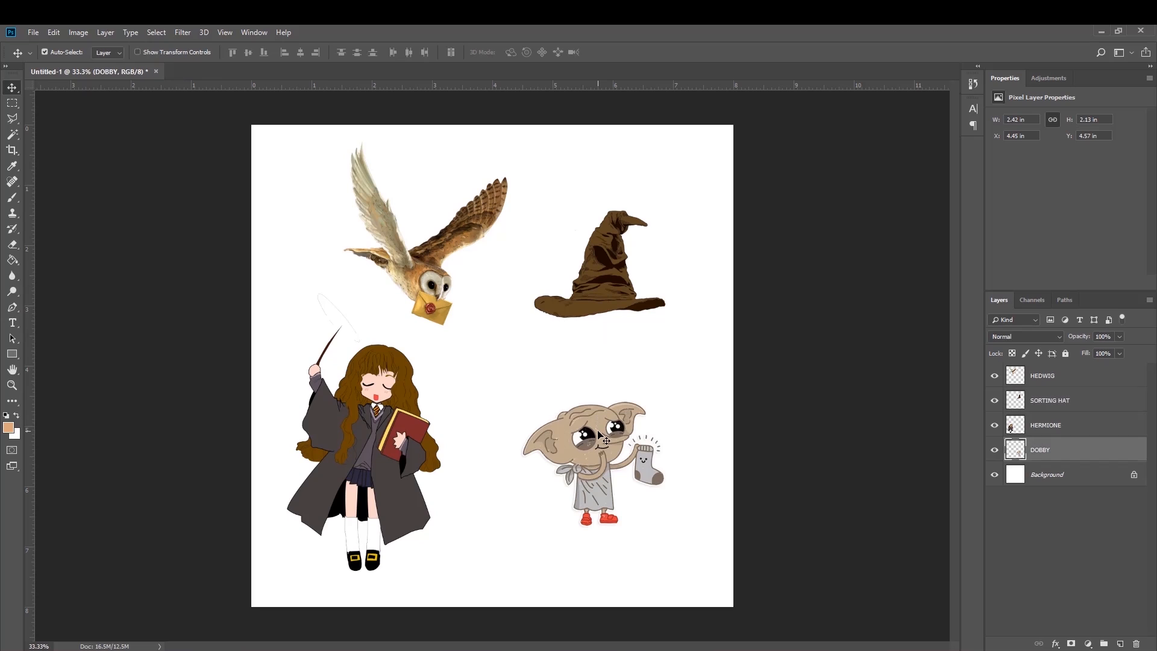
left_click(398, 431)
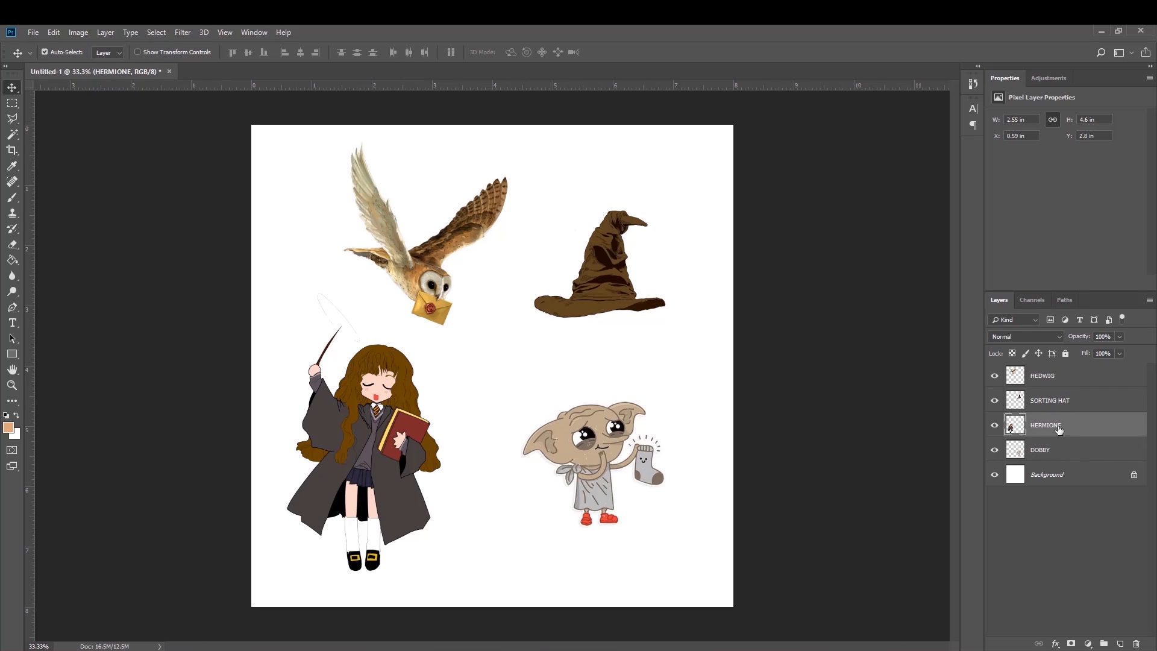
left_click(616, 437)
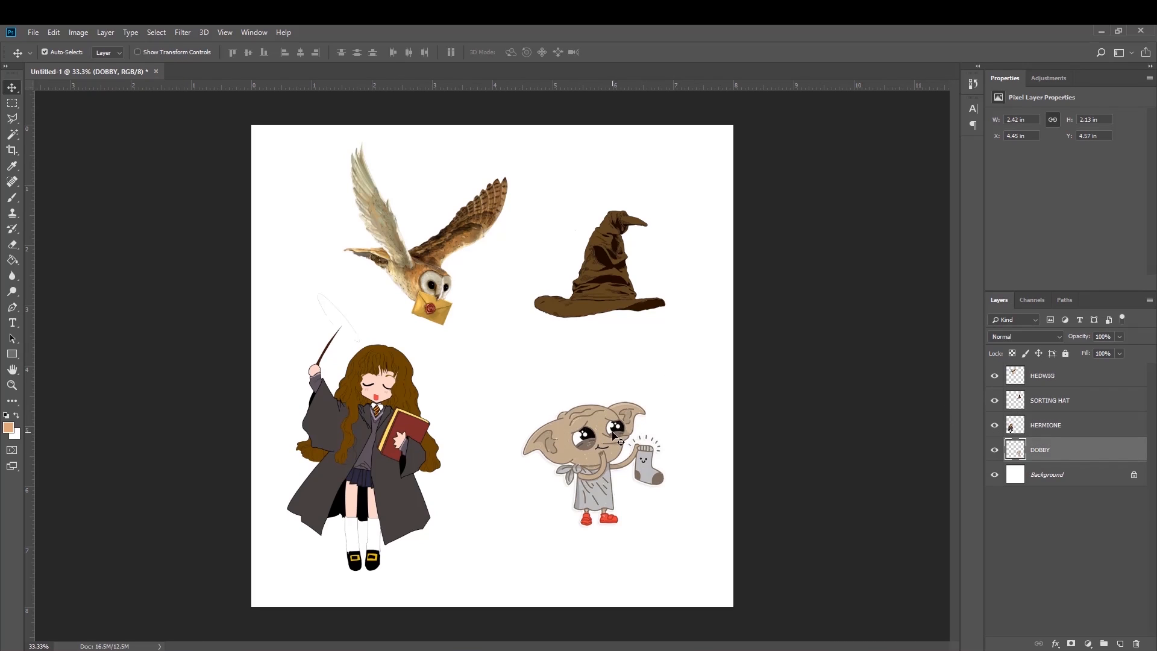
left_click(418, 413)
left_click(610, 272)
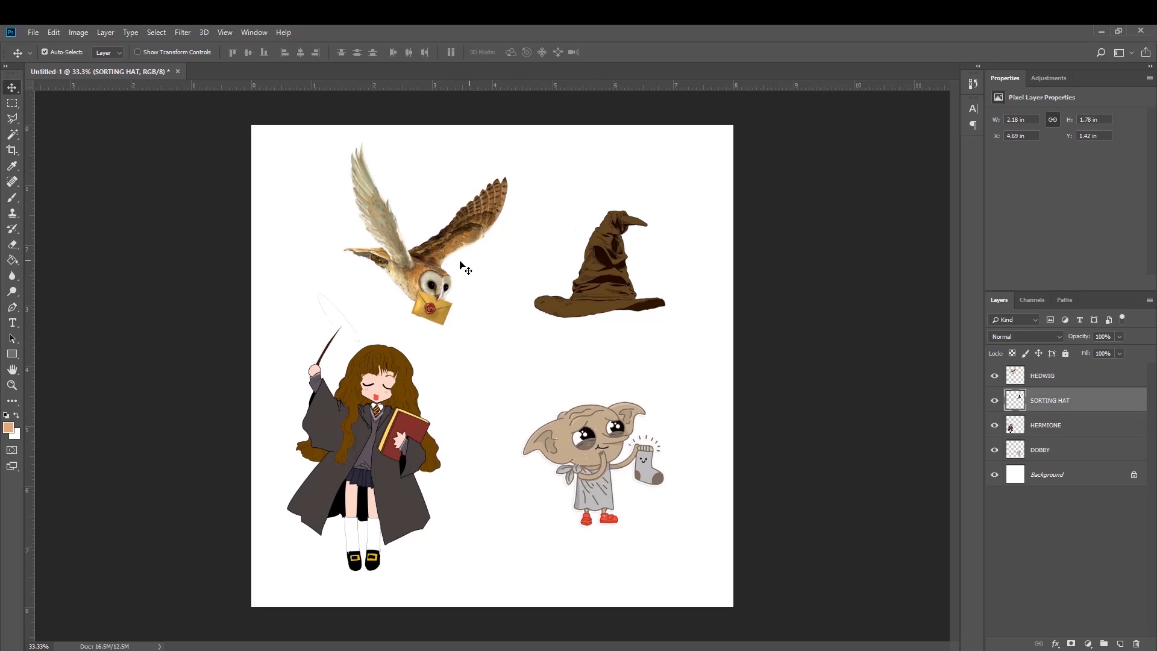
left_click(424, 270)
left_click(622, 284)
left_click(597, 464)
left_click(45, 52)
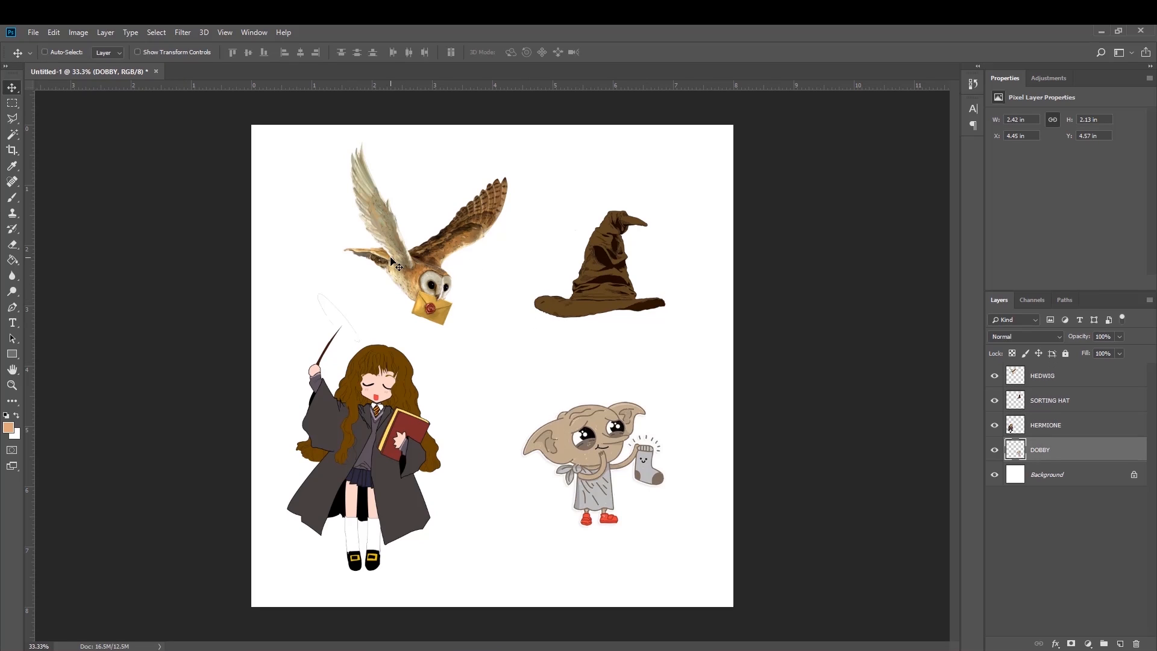
- Use temporary auto-selection with Auto-Select off to pick the owl, hat, Dobby and Hermione on the canvas, finishing on the owl
key("ctrl")
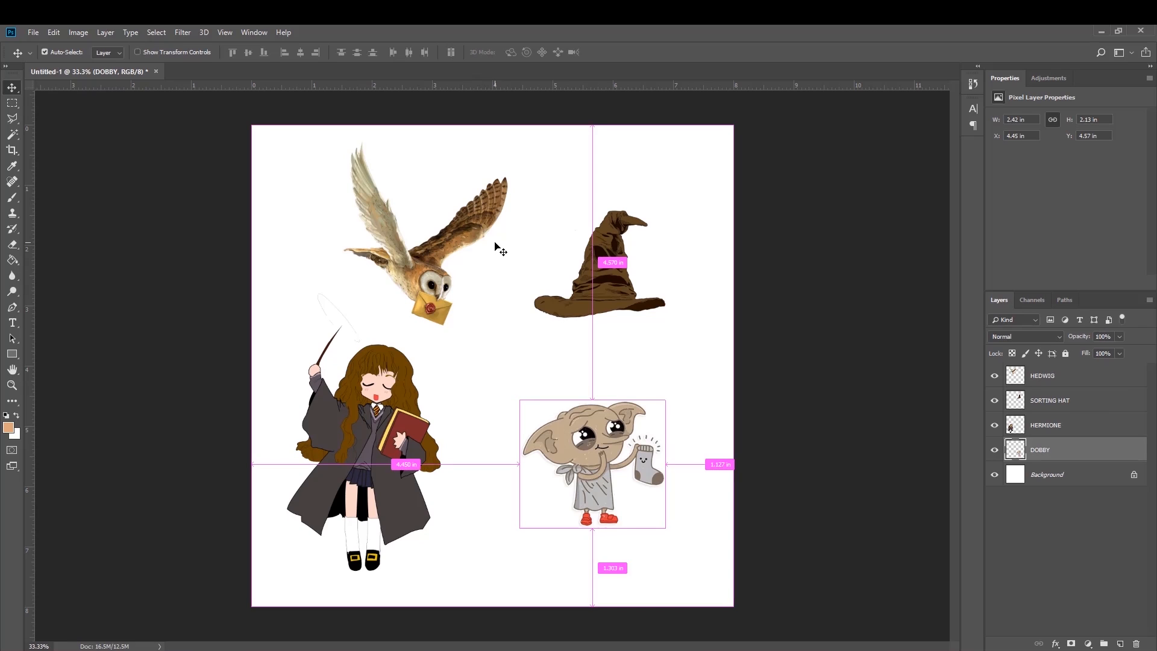
key("ctrl")
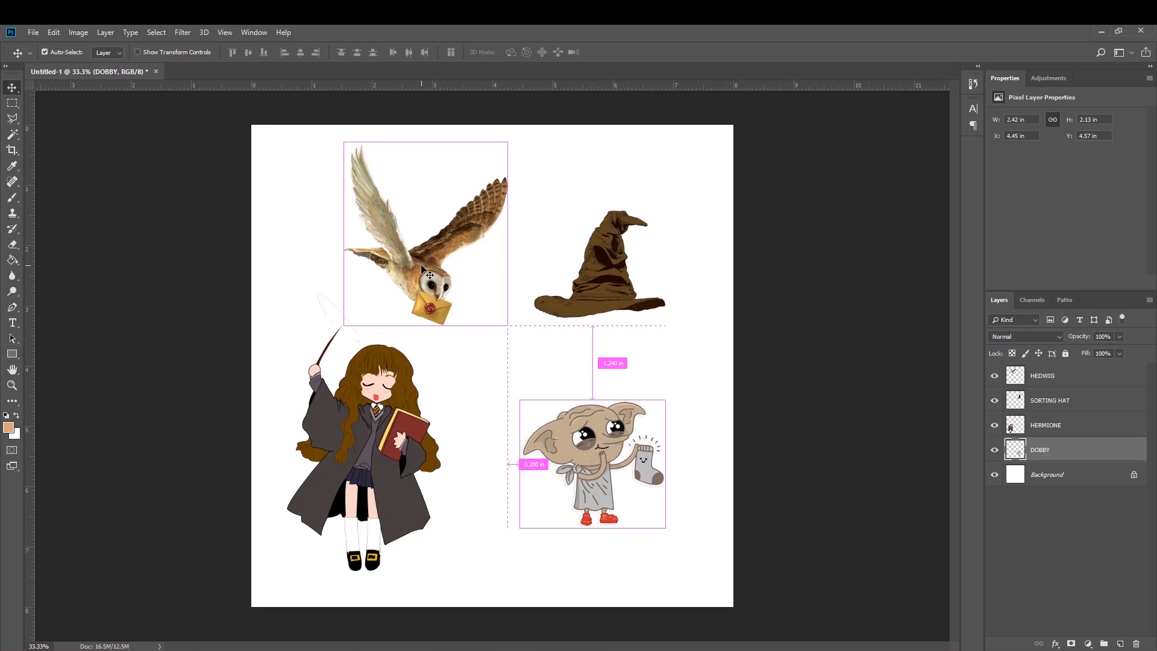
left_click(427, 275)
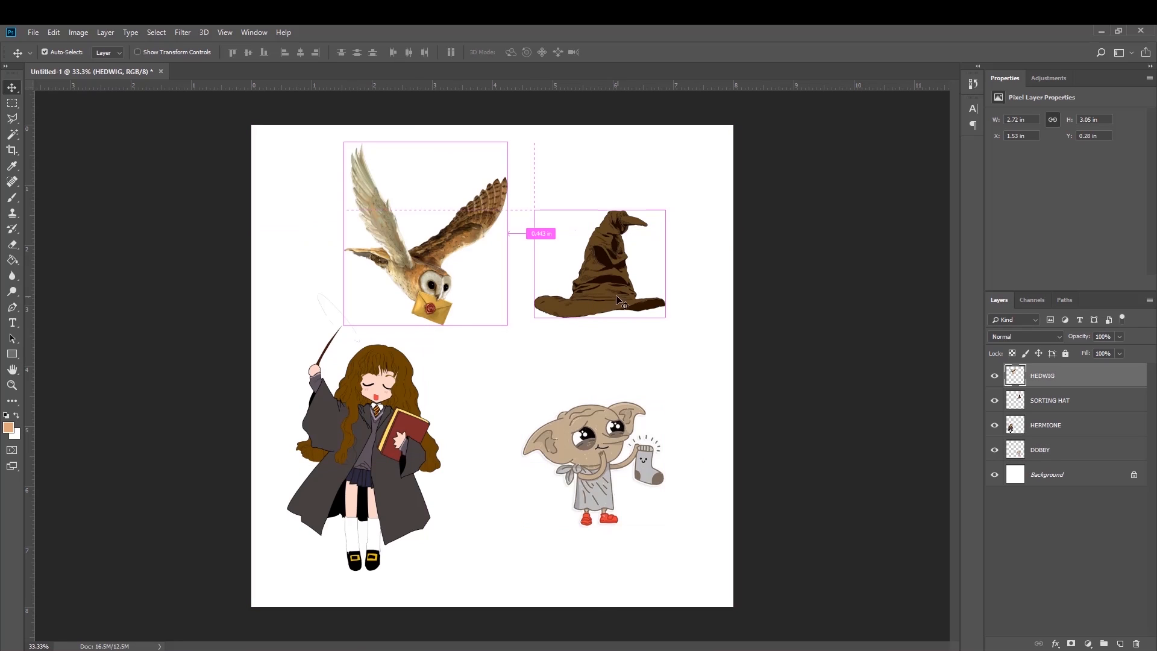
left_click(603, 259)
left_click(588, 433)
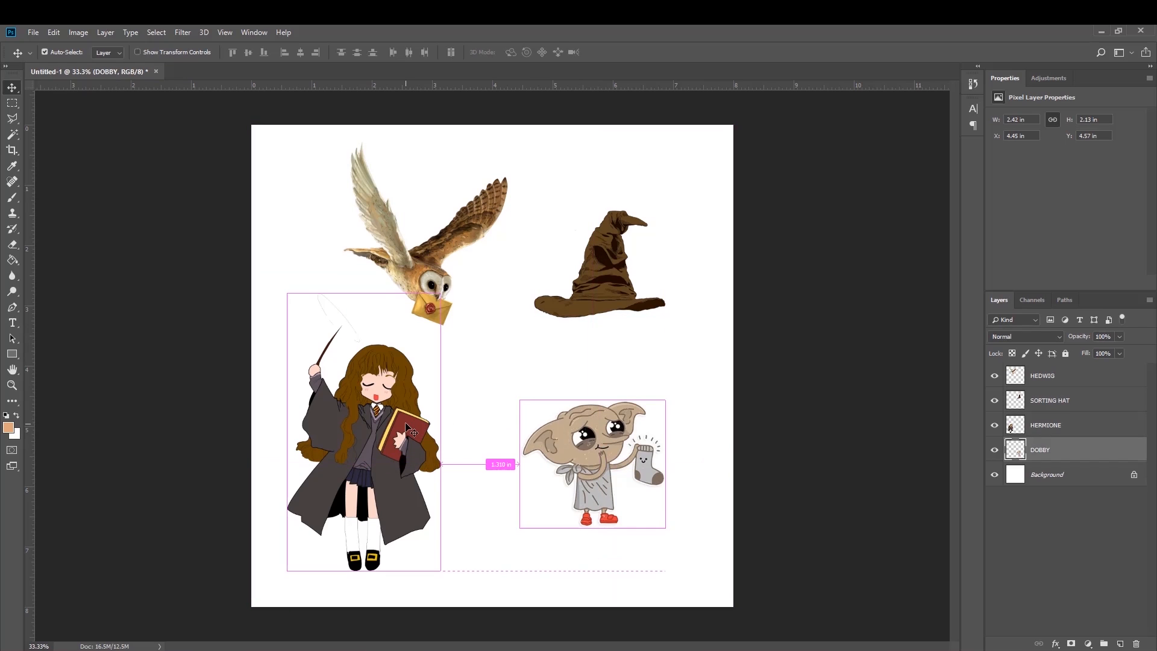
left_click(425, 428)
left_click(443, 277)
left_click(603, 259)
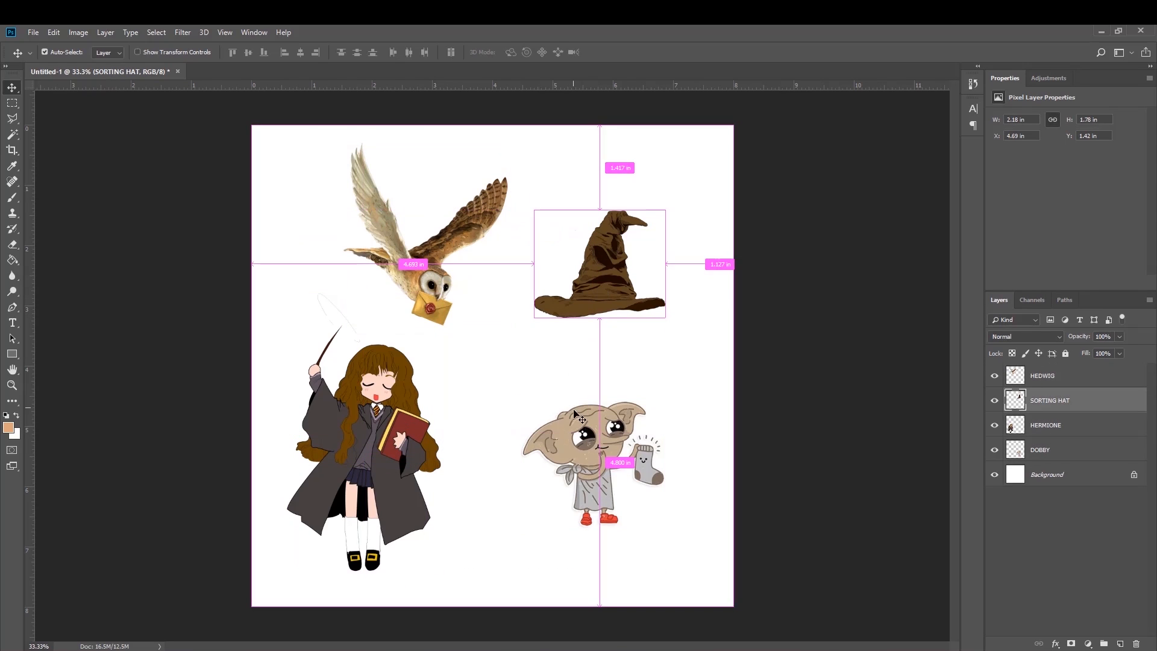
left_click(587, 446)
left_click(402, 420)
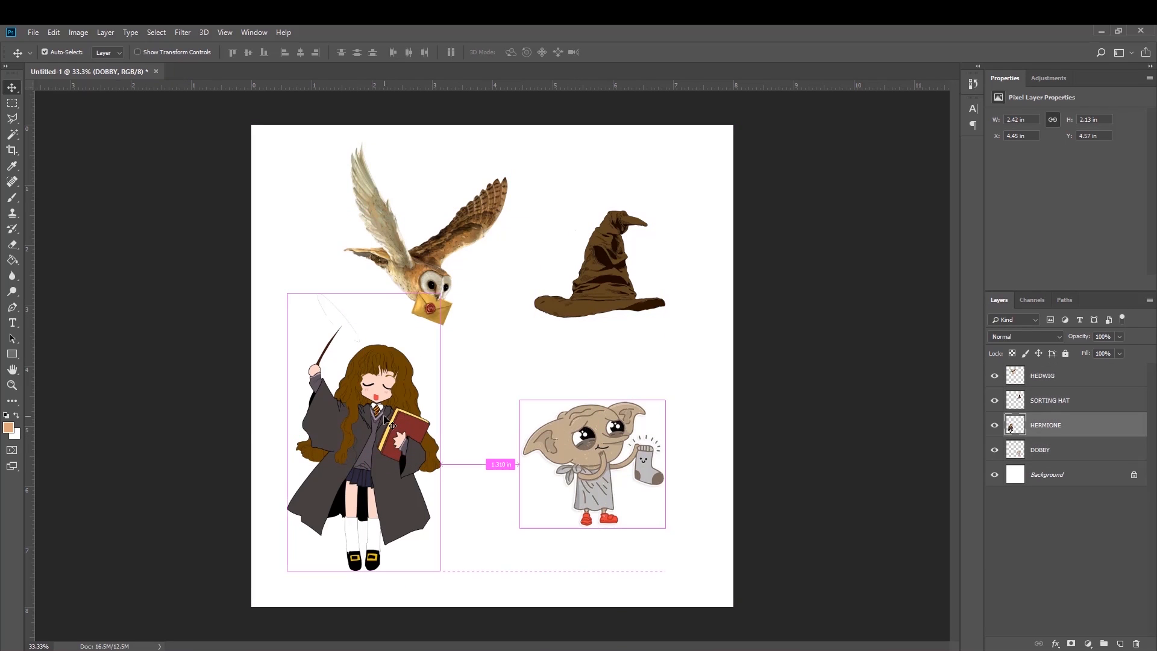
left_click(428, 293)
left_click(586, 295)
left_click(590, 449)
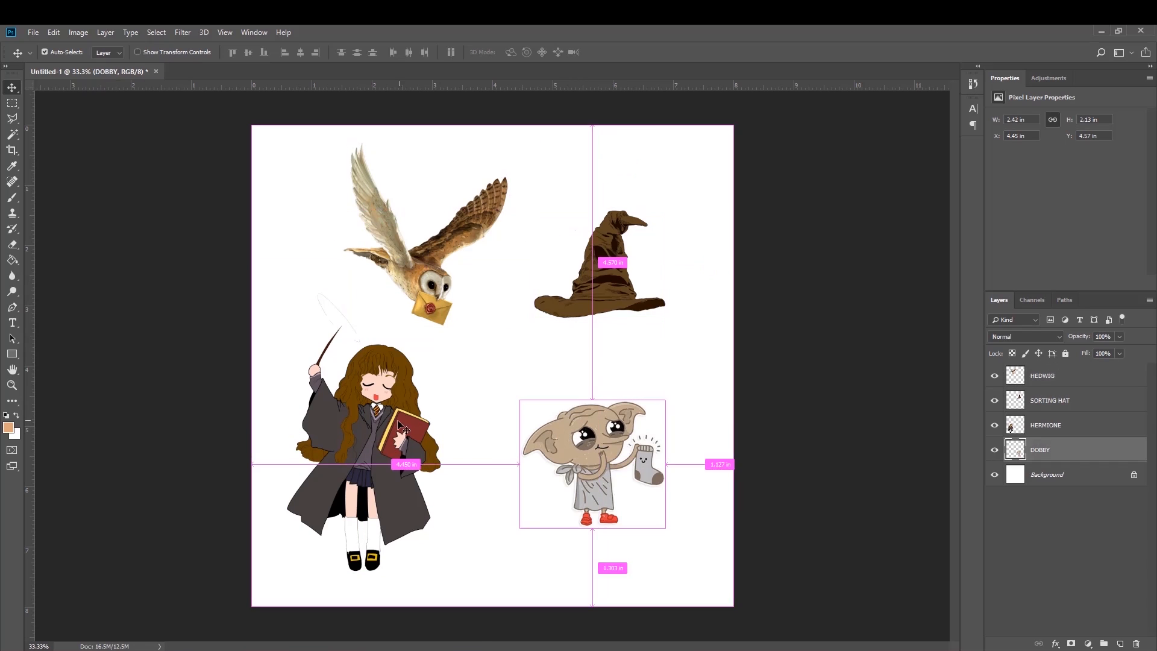
left_click(410, 416)
left_click(442, 265)
left_click(45, 52)
left_click(118, 52)
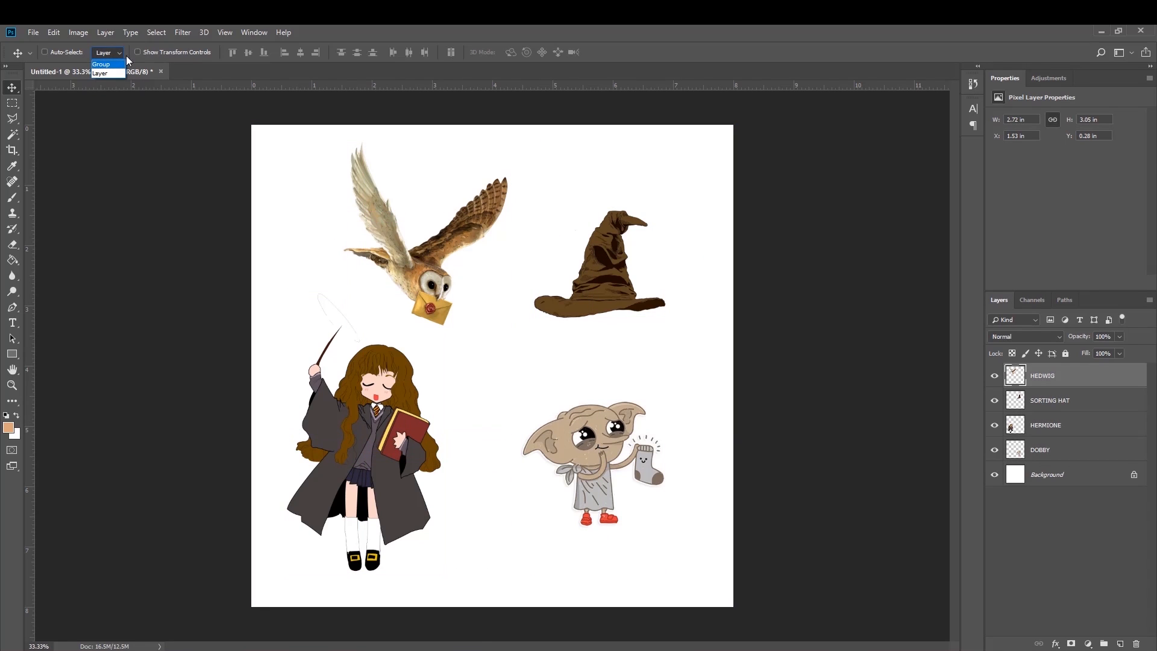
left_click(118, 53)
- Select the HEDWIG and SORTING HAT layers and combine them into a layer group, with its contents expanded
left_click(1050, 381)
left_click(1048, 403, "shift")
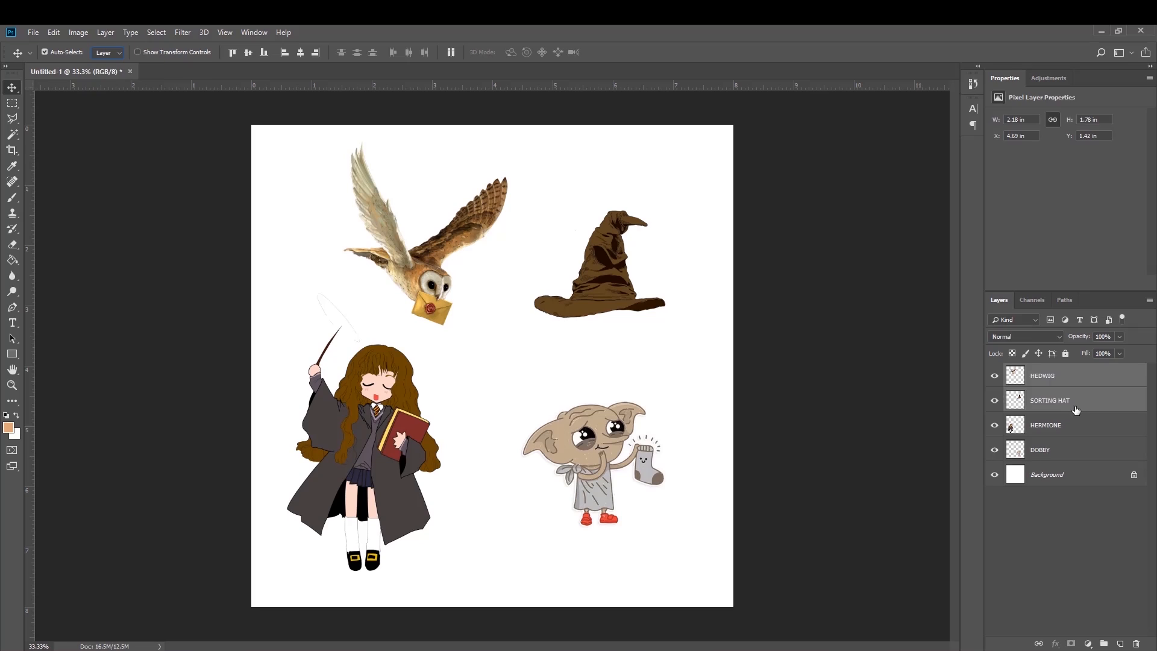
key("ctrl+g")
left_click(1010, 371)
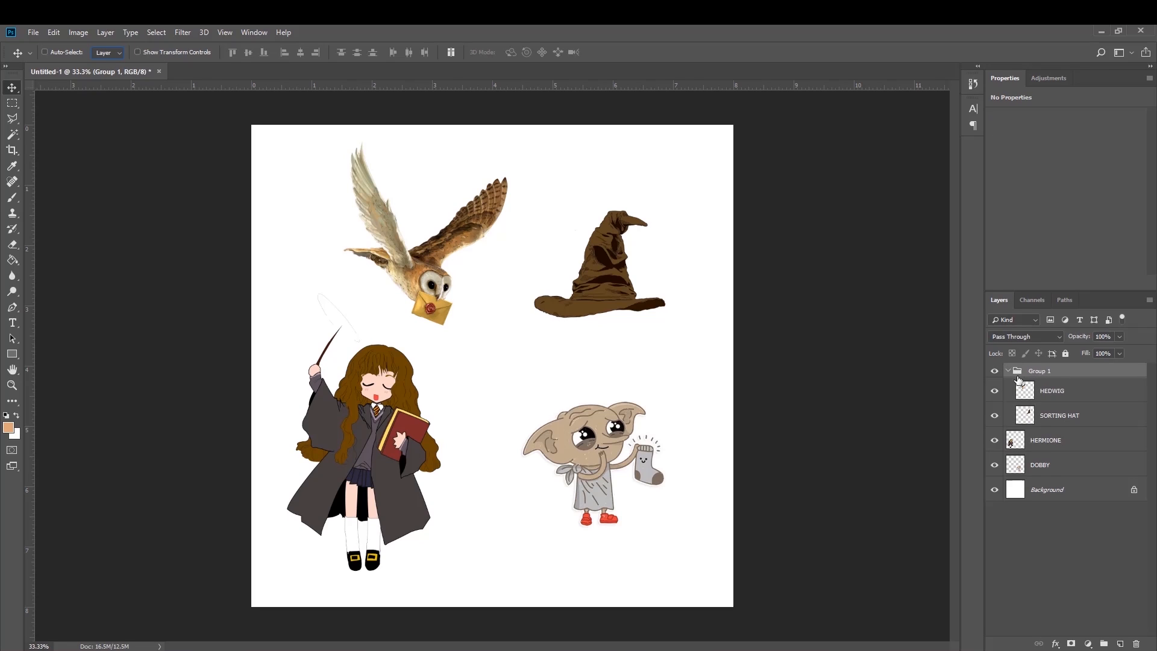
- Select the ungrouped HERMIONE and DOBBY layers alternately in the layer list, finishing on HERMIONE
left_click(1056, 447)
left_click(1053, 465)
left_click(1054, 449)
left_click(1054, 465)
left_click(1060, 441)
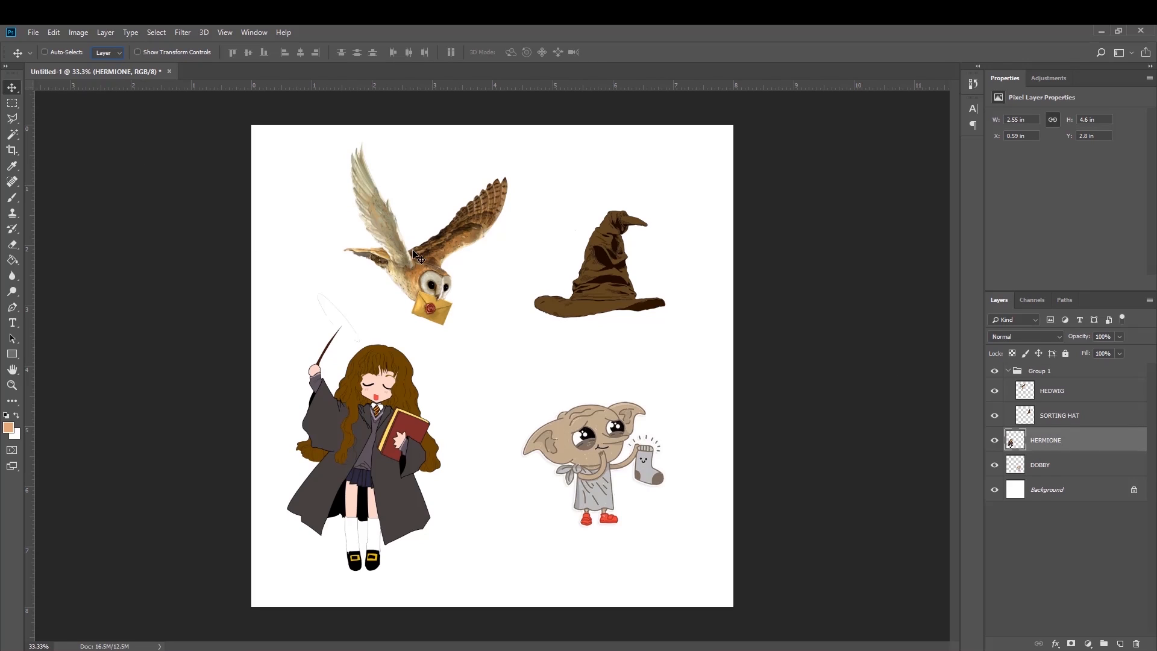
- Temporarily auto-select the grouped owl and hat as individual layers on the canvas, finishing on SORTING HAT
key("ctrl")
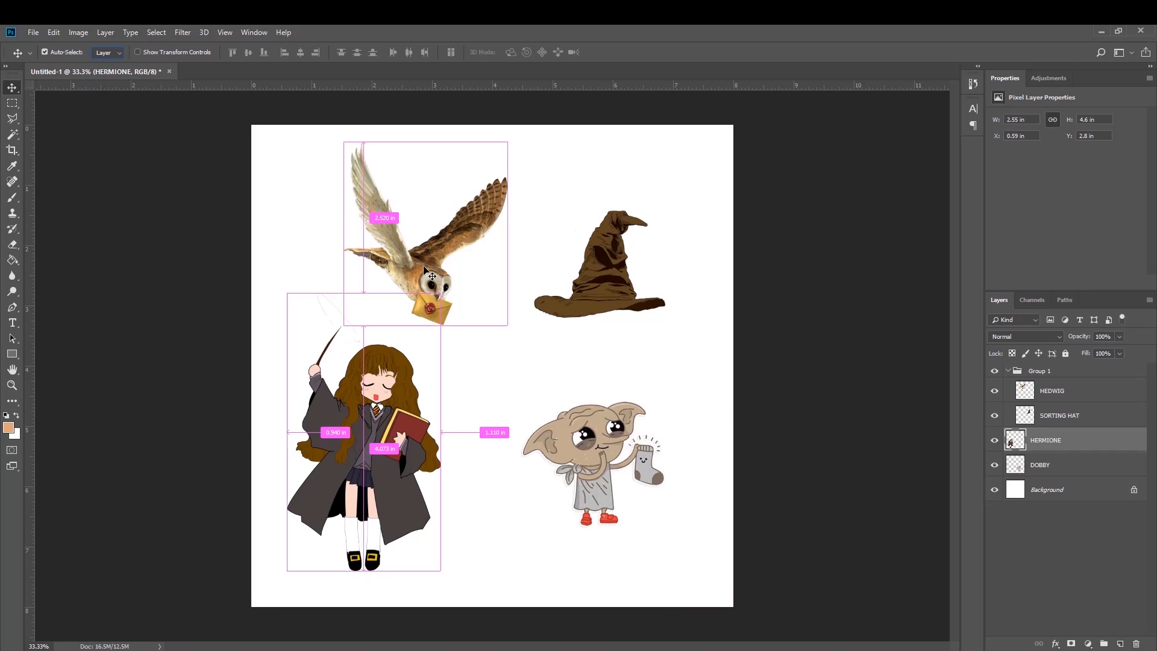
left_click(443, 255, "ctrl")
left_click(616, 290, "ctrl")
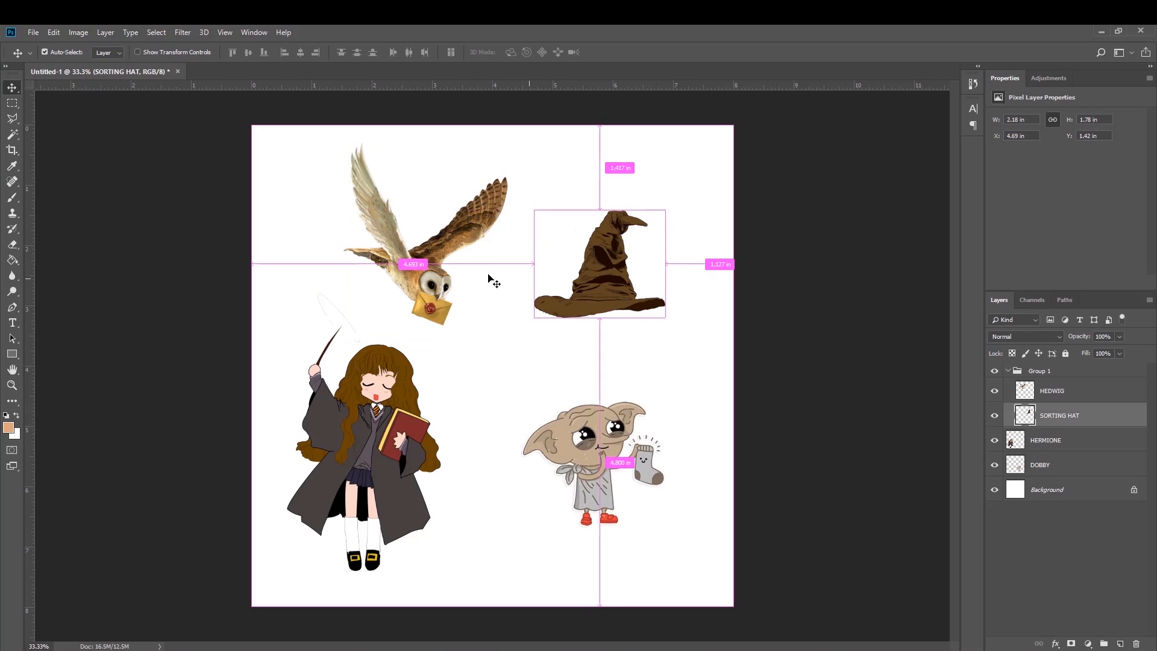
left_click(439, 266, "ctrl")
left_click(577, 261, "ctrl")
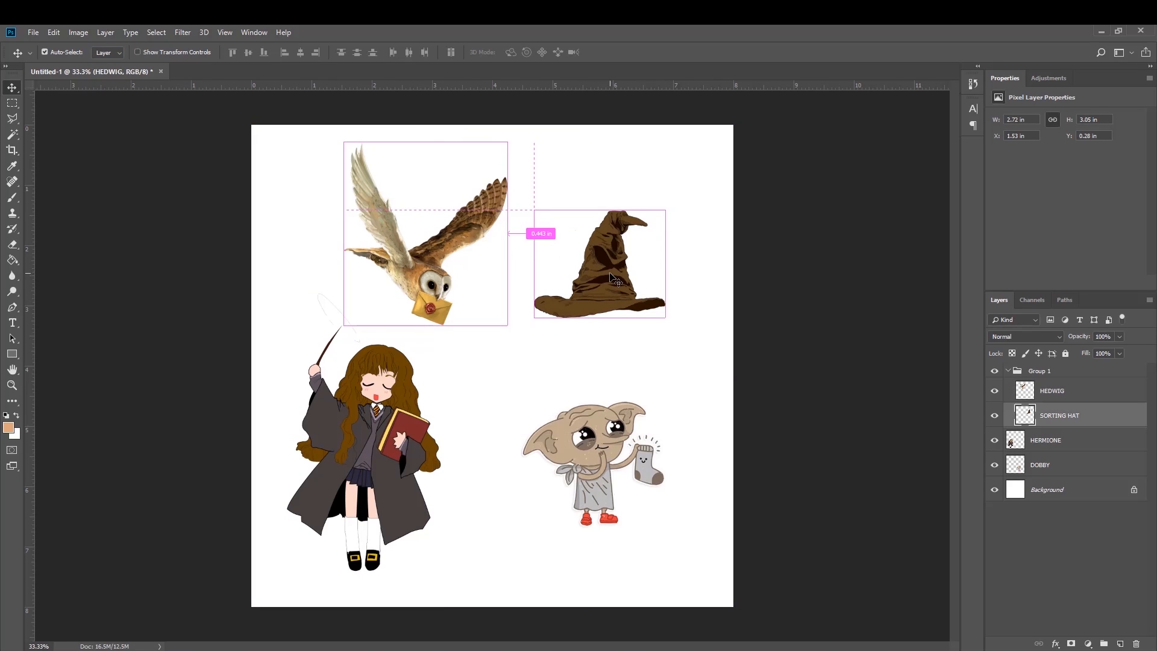
left_click(434, 265, "ctrl")
left_click(600, 285, "ctrl")
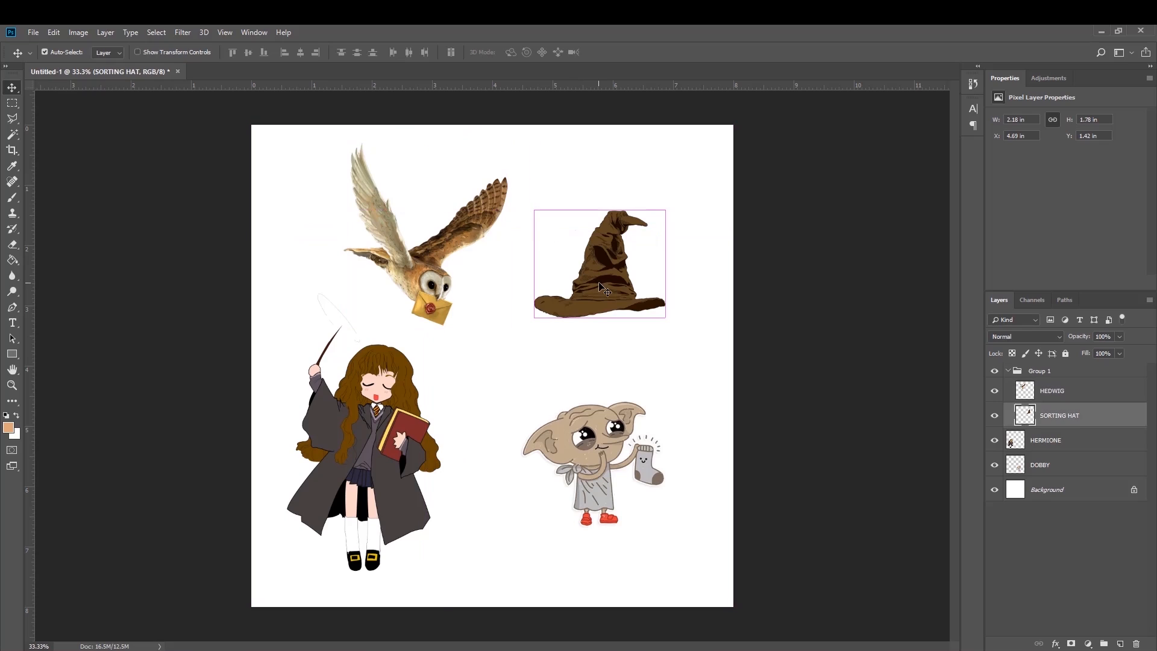
- Set the auto-select target to Group and select the whole group through the owl on the canvas
left_click(45, 52)
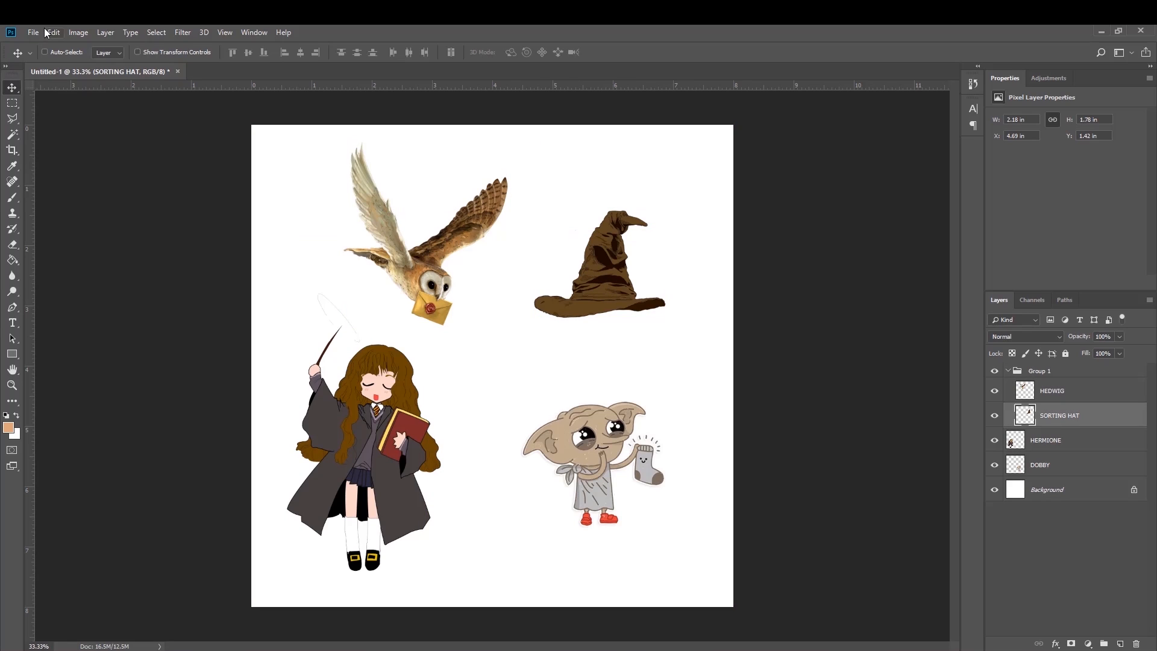
left_click(108, 53)
left_click(422, 280, "ctrl")
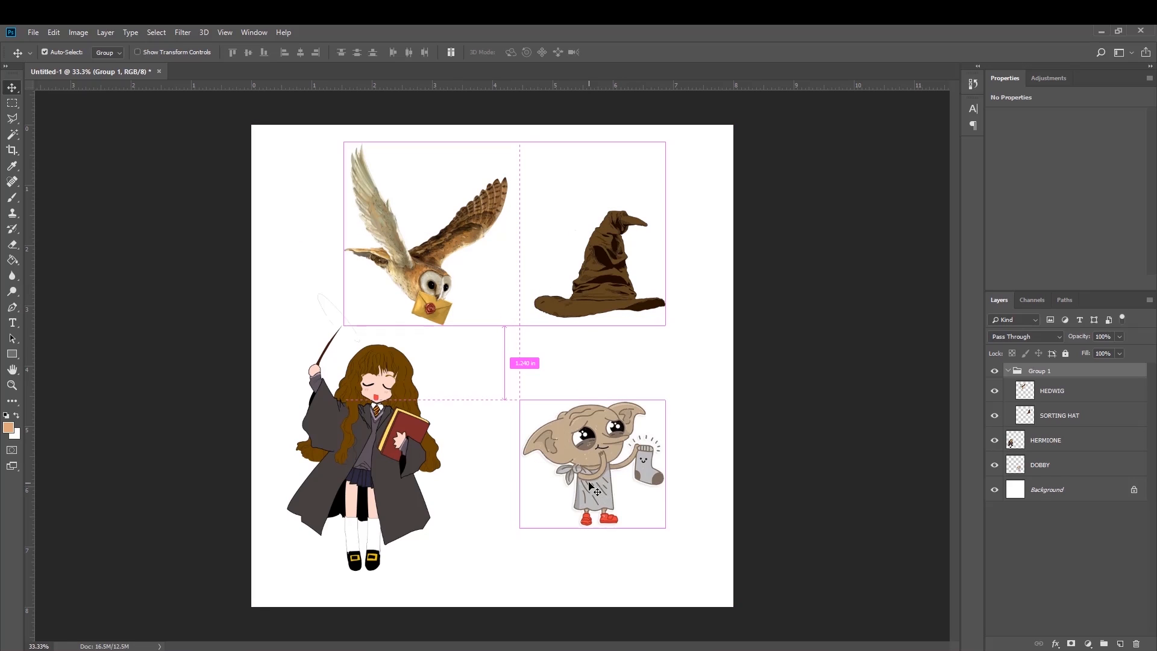
- Auto-select the ungrouped Dobby and Hermione individually in Group mode, finishing on Dobby, and set the target back to Layer
left_click(603, 447)
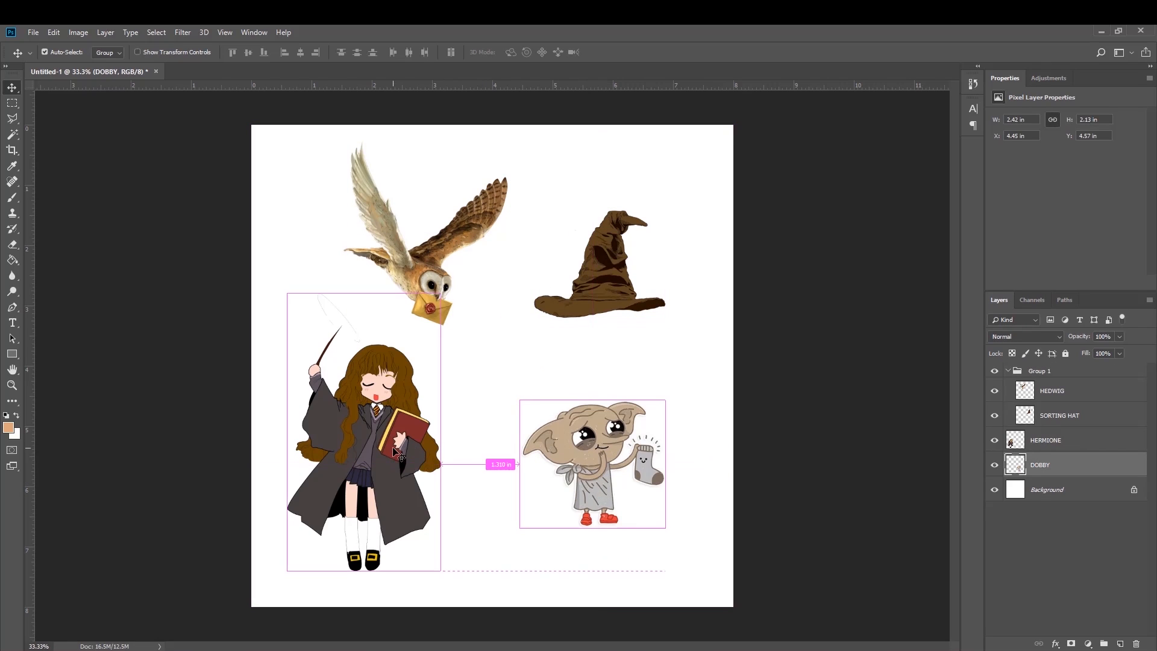
left_click(395, 447)
left_click(594, 446)
left_click(413, 425)
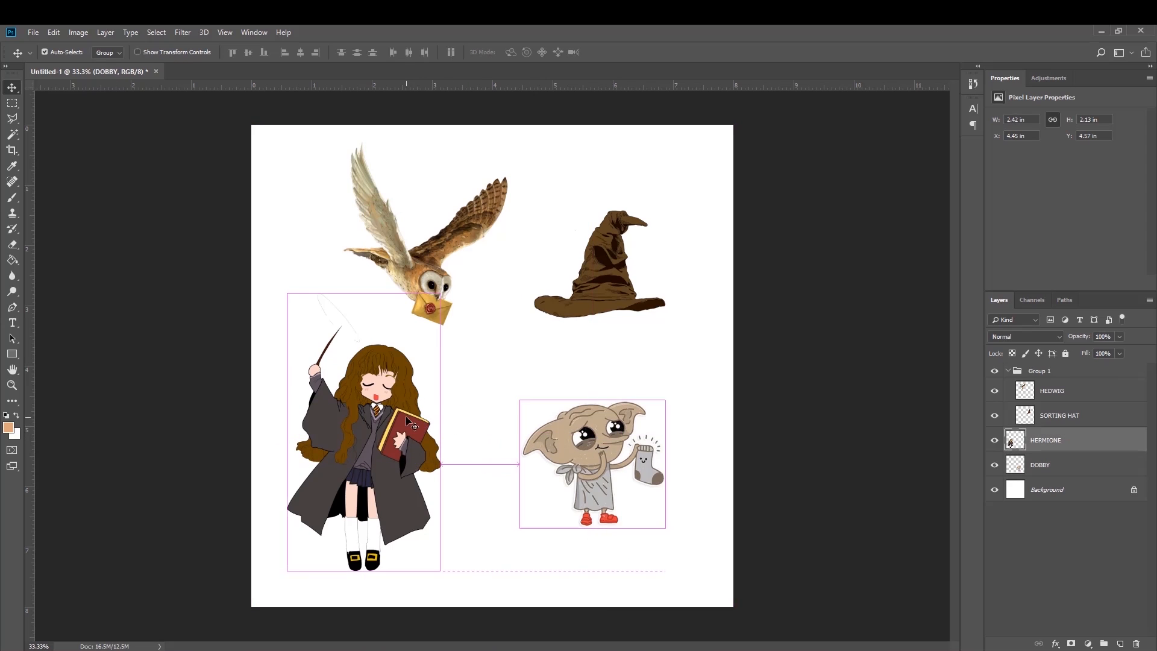
left_click(585, 437, "ctrl")
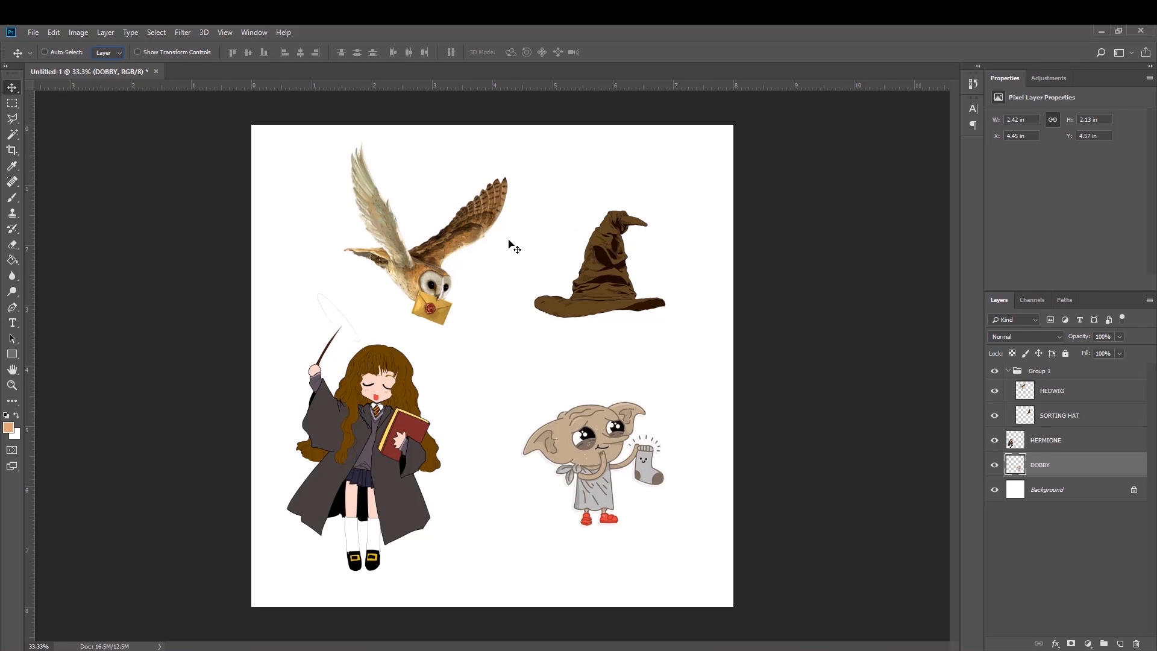
- Turn on Show Transform Controls for the Move tool and select the HERMIONE layer
left_click(149, 52)
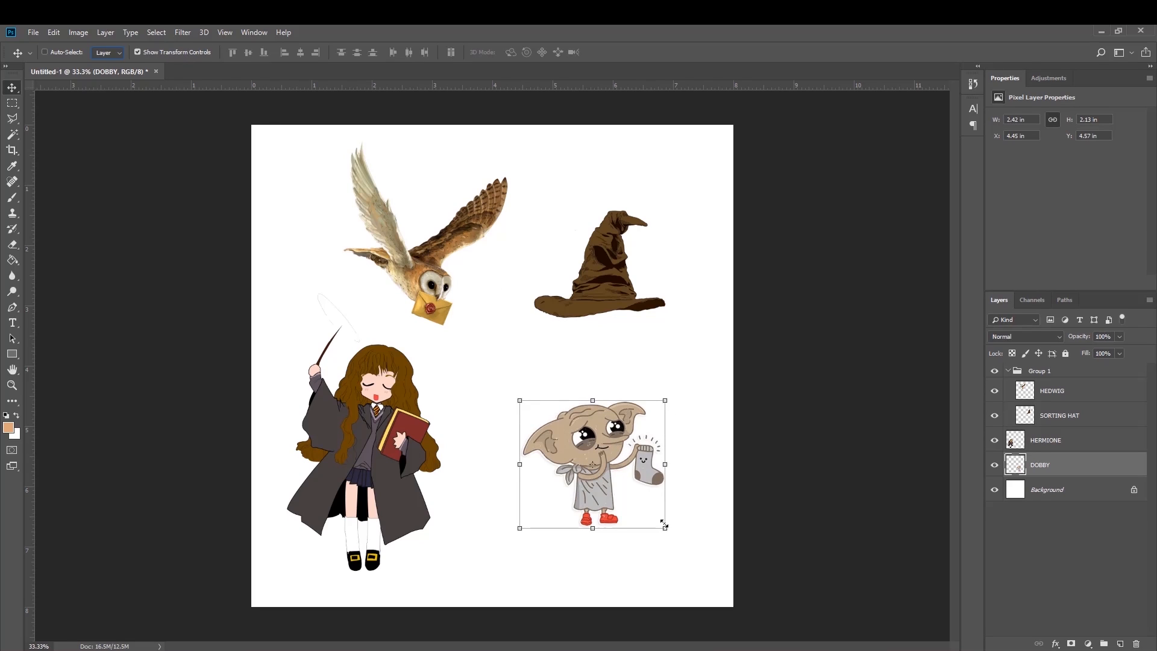
left_click(1035, 443)
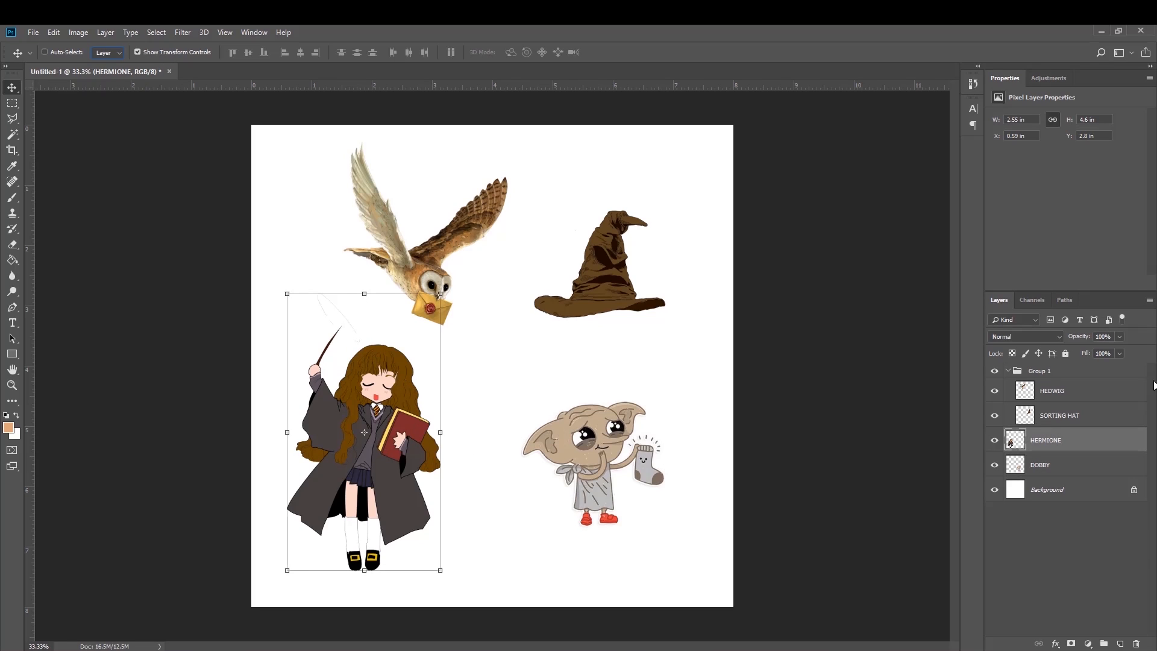
- Show the transform box around Group 1, select the DOBBY layer, and turn off Show Transform Controls
left_click(1046, 374)
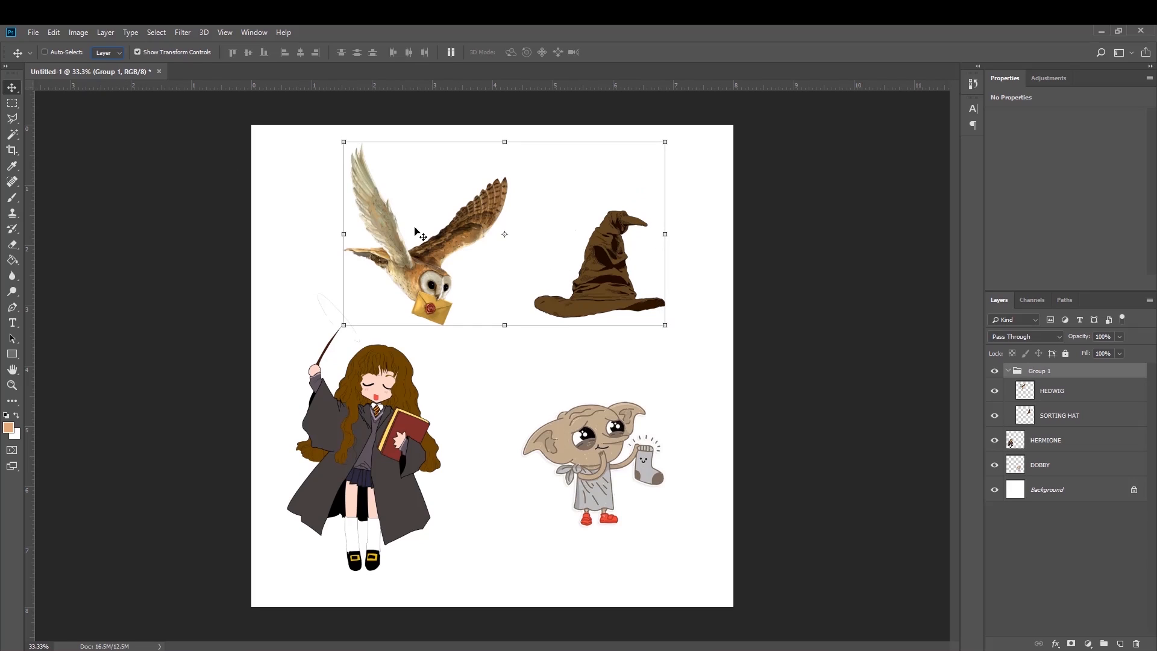
left_click(1050, 468)
left_click(145, 52)
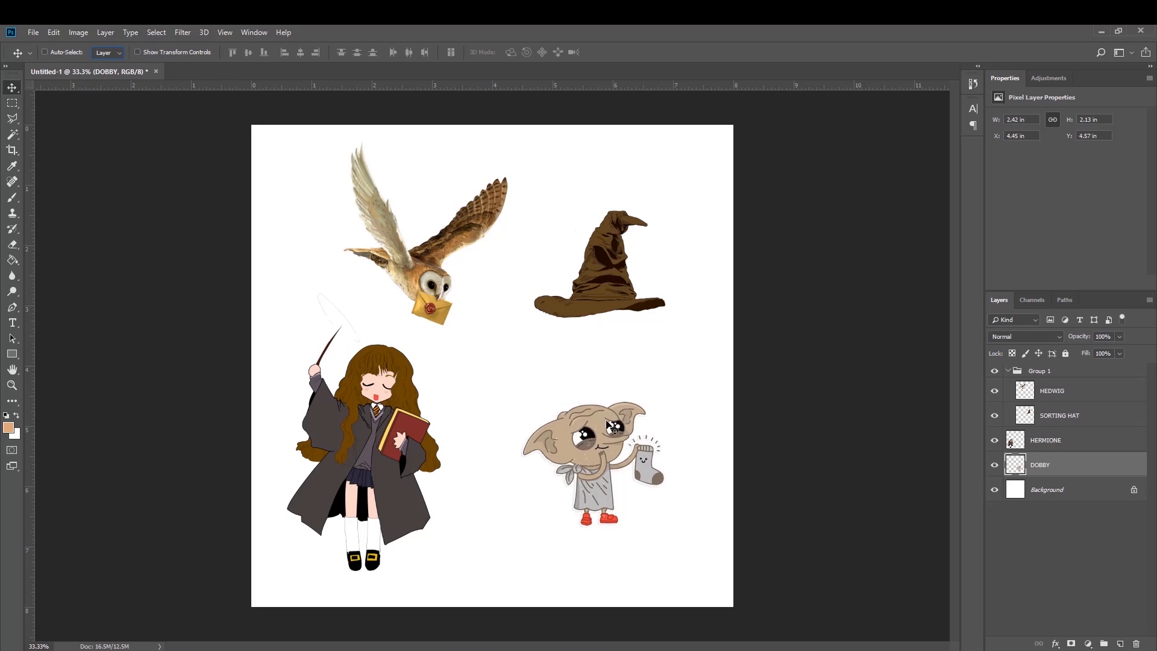
- Open Free Transform on the DOBBY layer and cancel it without changing anything
key("ctrl")
key("ctrl")
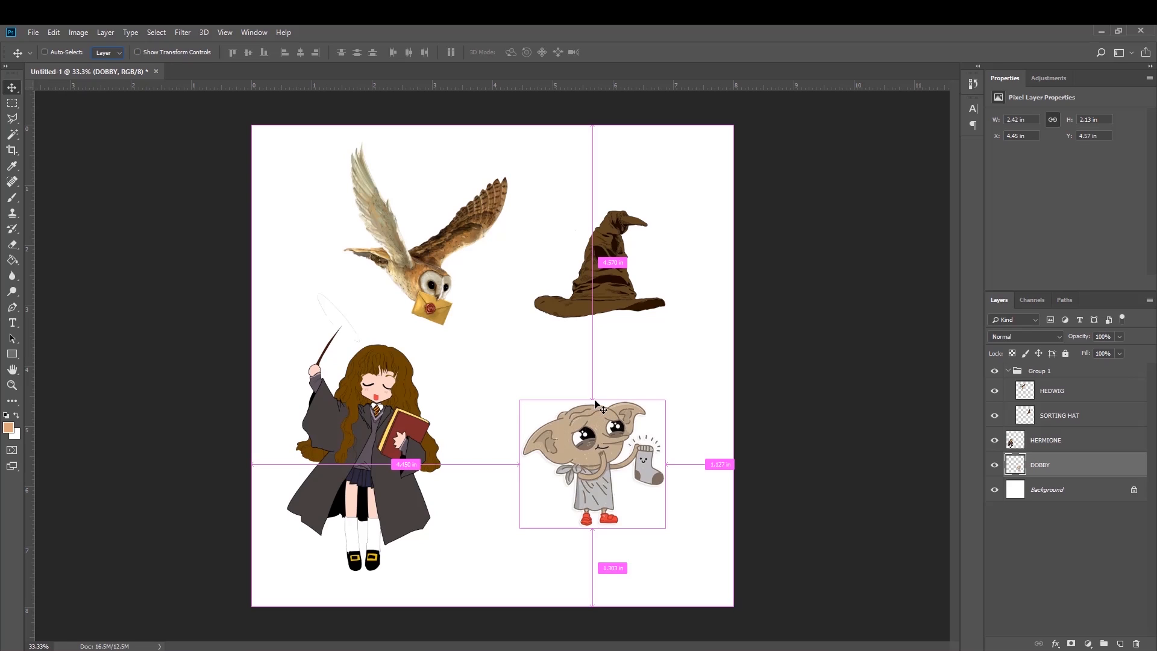
key("ctrl+t")
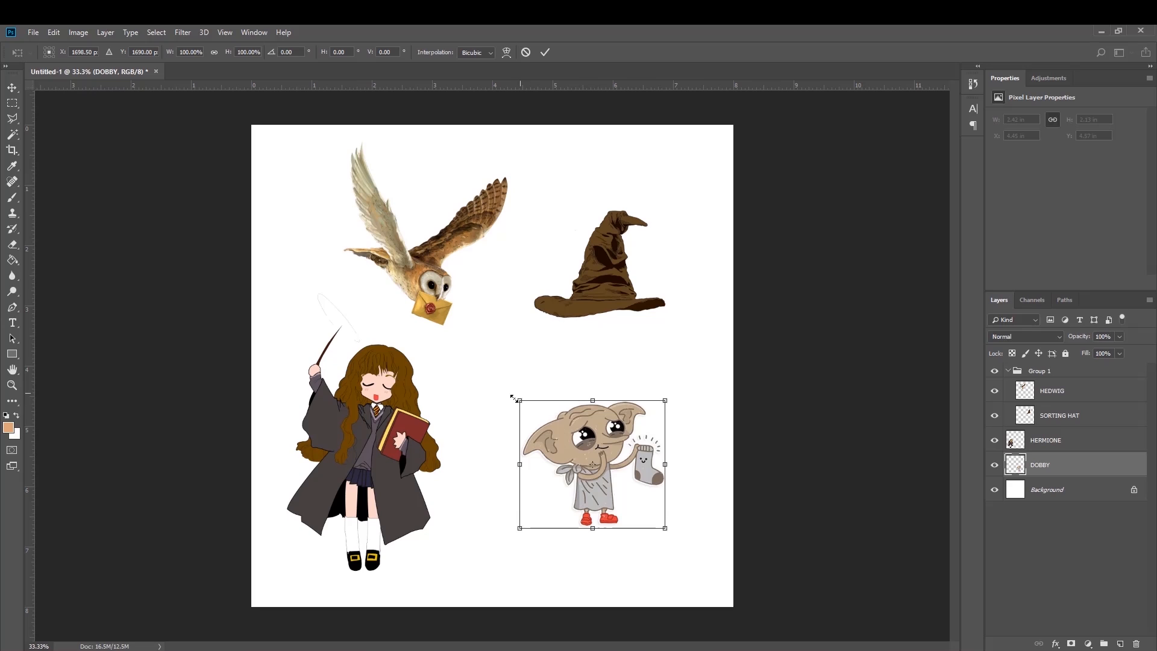
key("Escape")
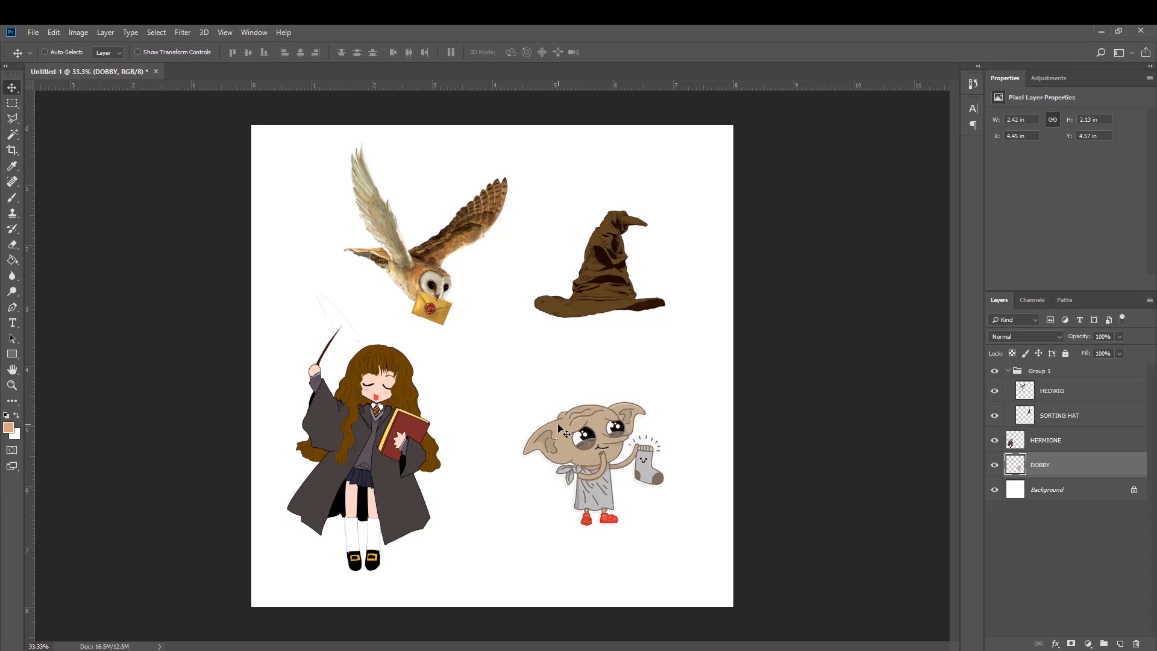
- With Show Transform Controls on, move Dobby to about X 4.33 in, Y 4.42 in, and turn the controls off
left_click(157, 53)
left_click_drag(574, 445, 567, 410)
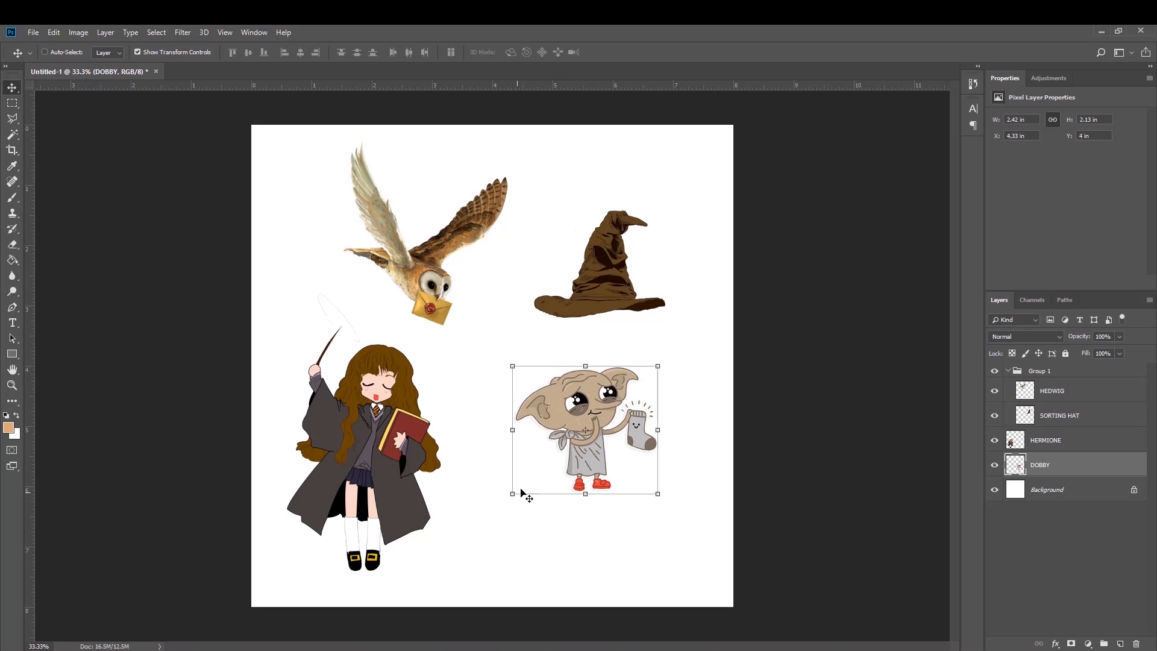
left_click_drag(584, 445, 585, 470)
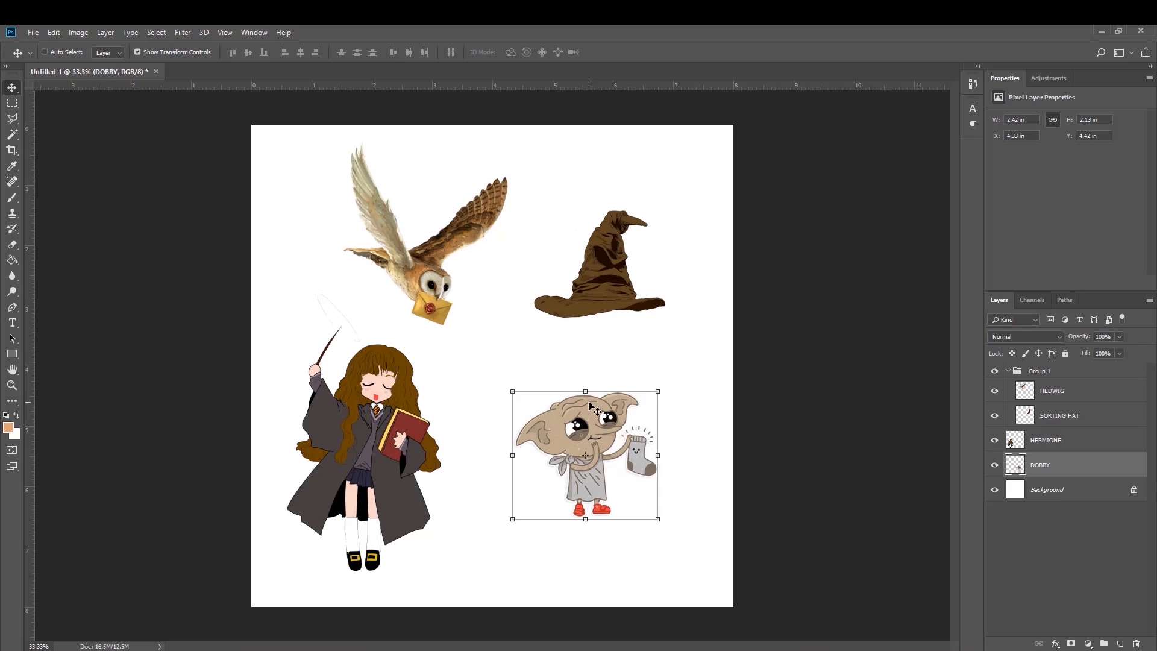
left_click(138, 52)
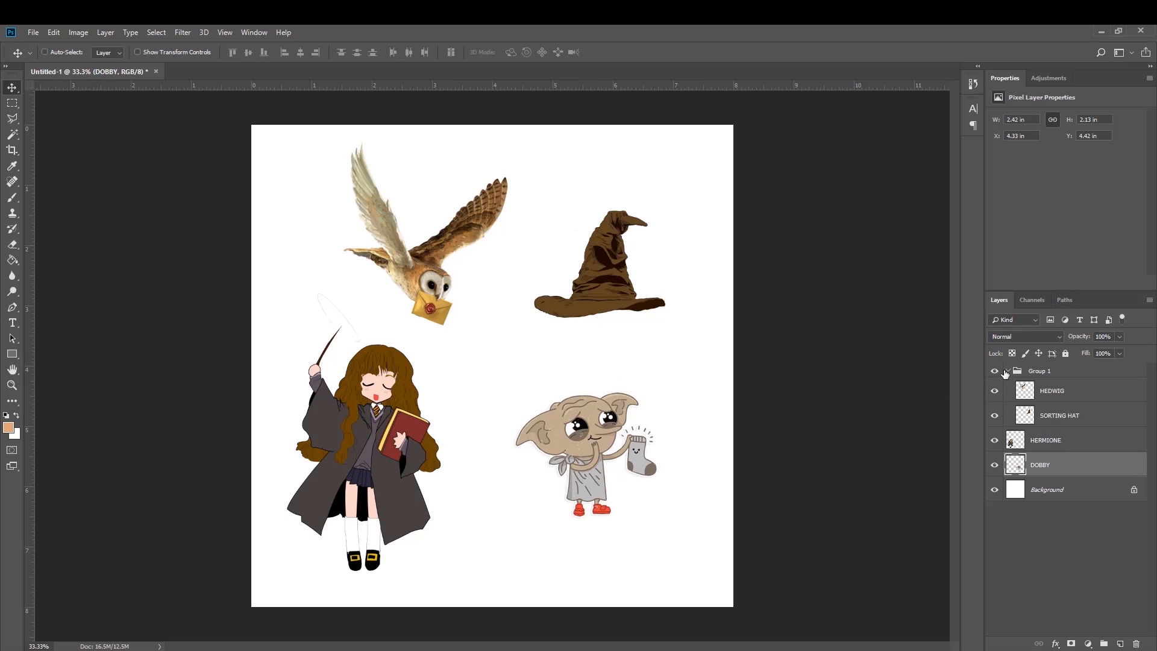
- Collapse and hide Group 1, and select the HERMIONE and DOBBY layers together
left_click(1009, 373)
left_click(995, 371)
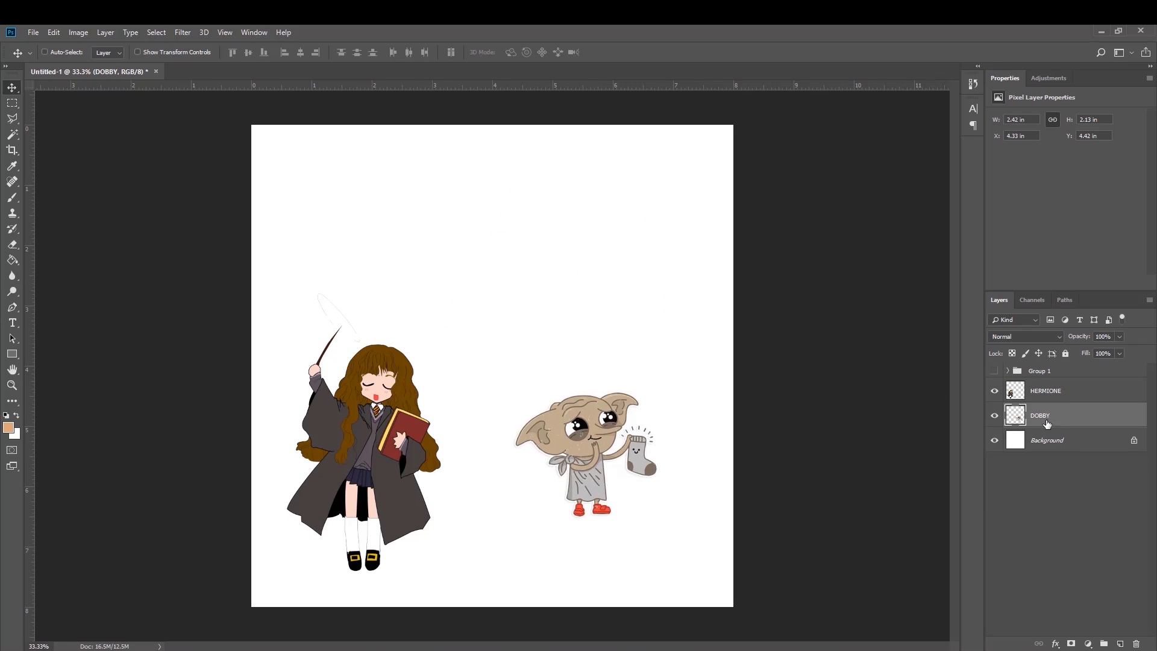
left_click(1058, 393, "shift")
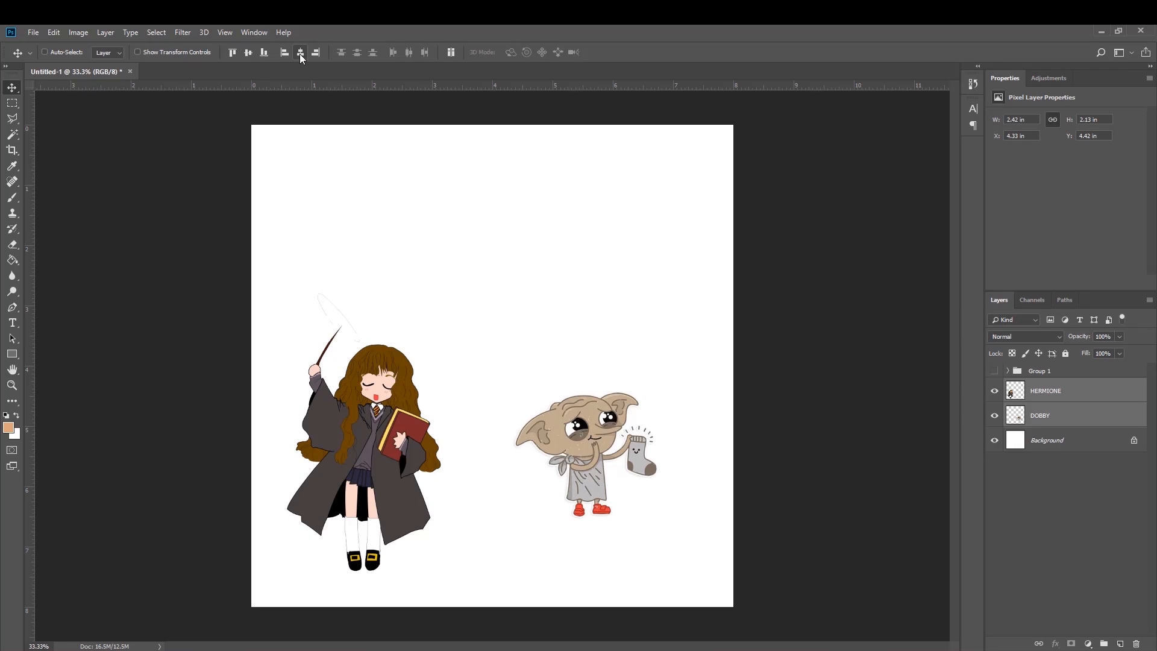
- Align Hermione and Dobby in turn by top edges, vertical centers, bottom edges, horizontal centers and right edges
left_click(232, 53)
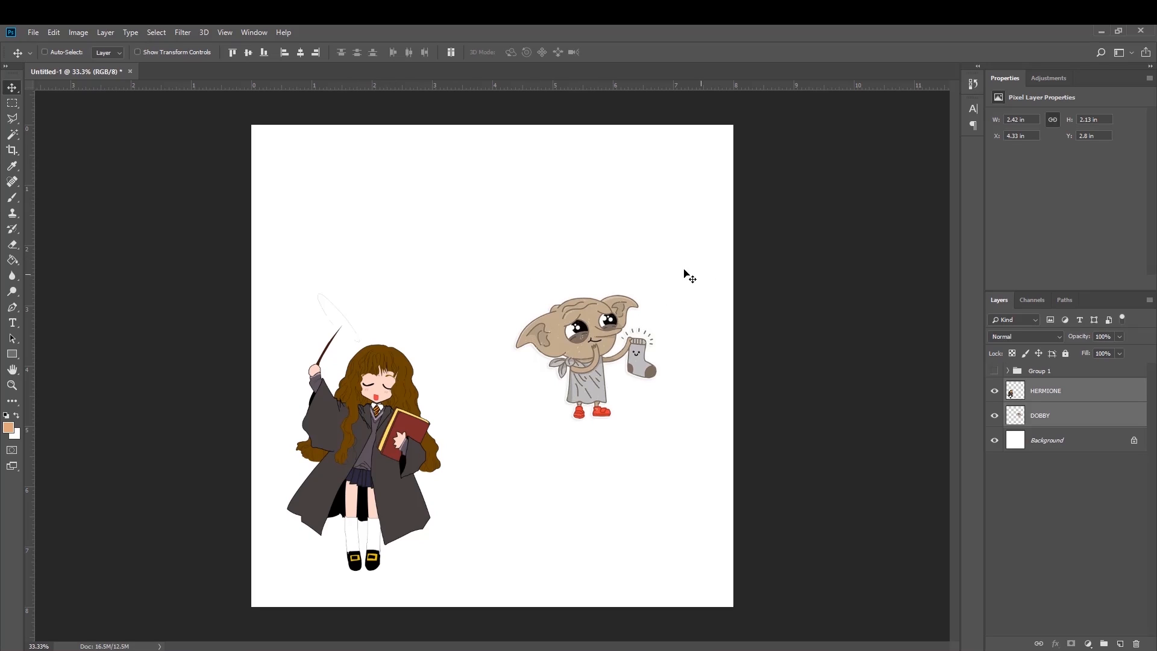
left_click(251, 55)
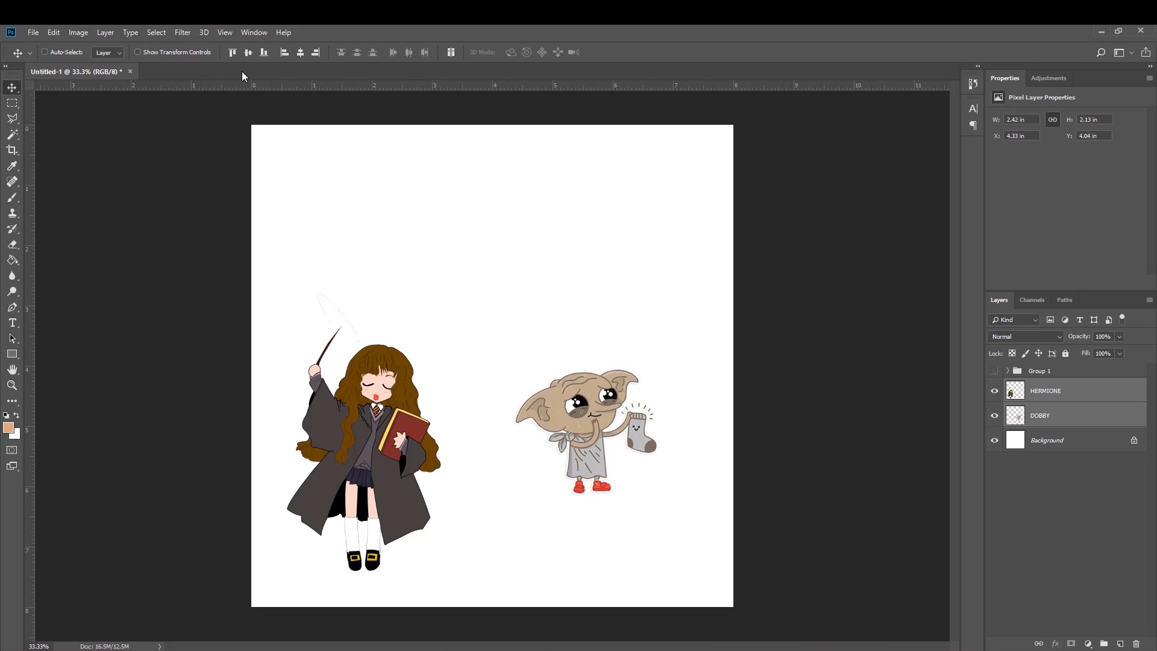
left_click(264, 55)
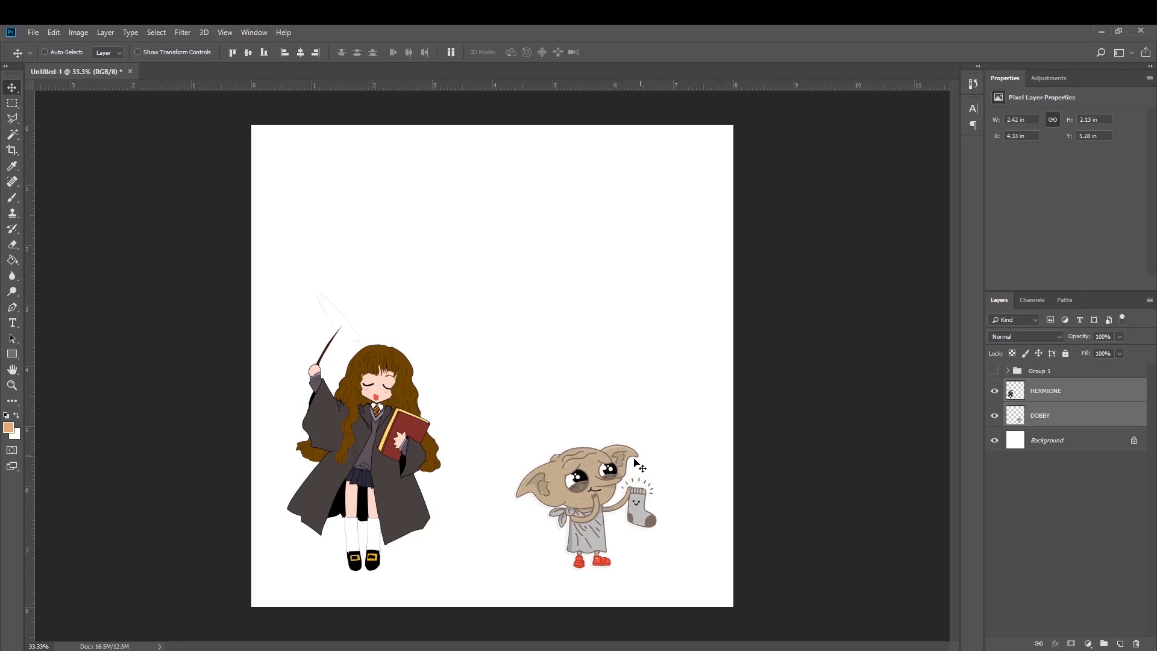
left_click(300, 53)
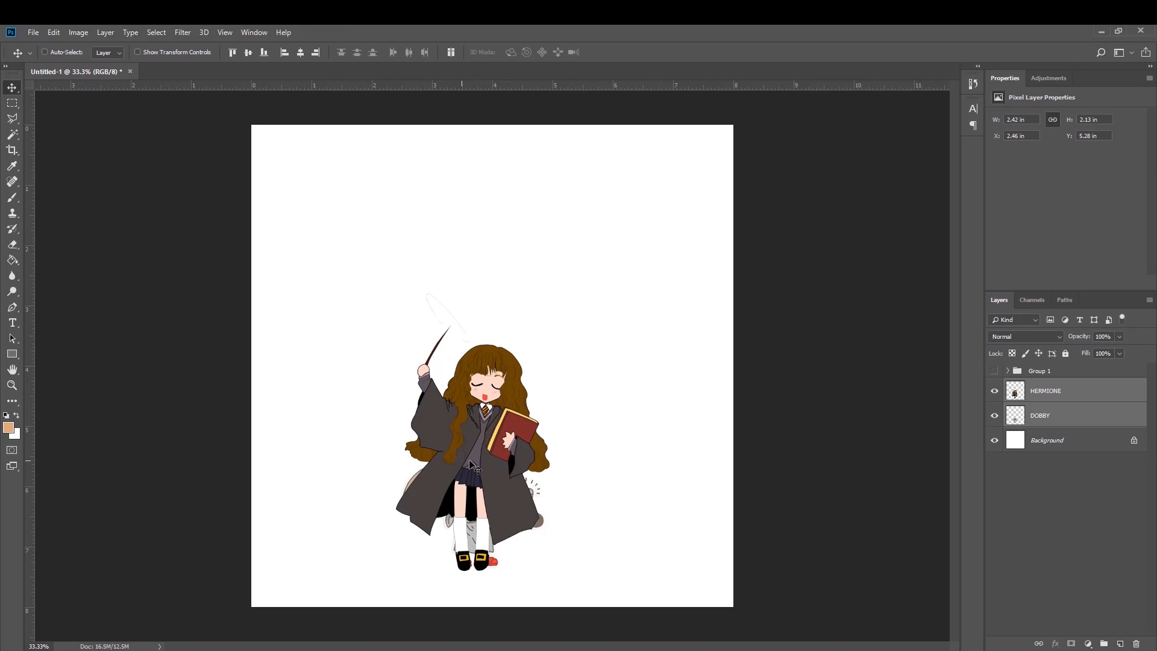
left_click(315, 52)
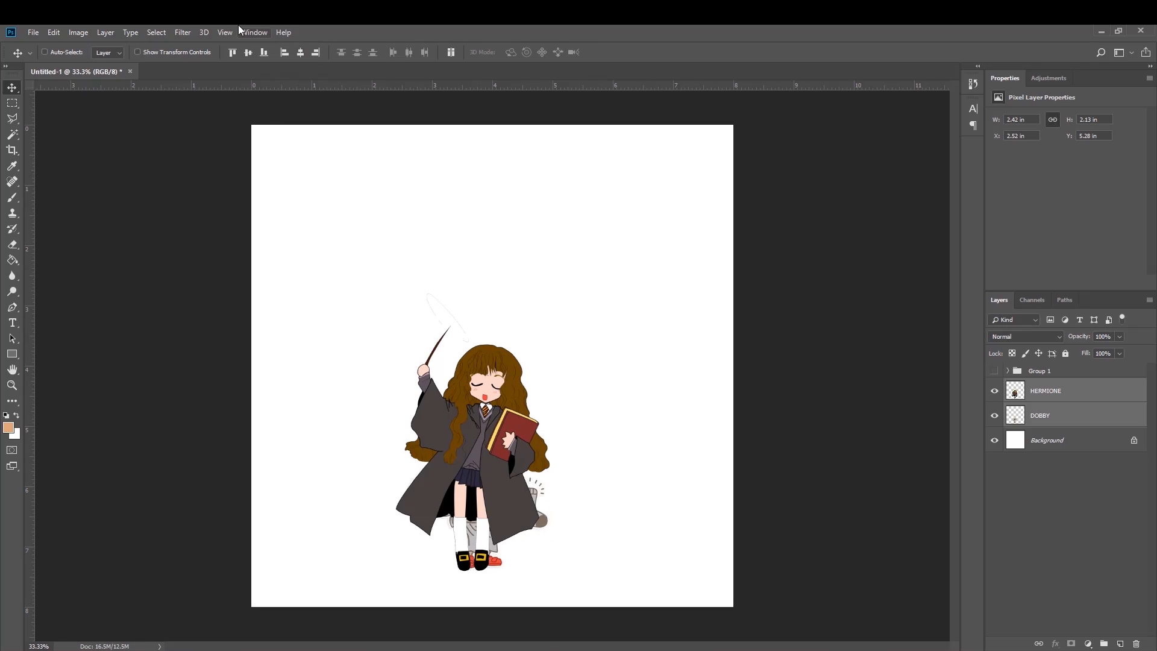
- Revert the document in its history to the Move state before the Hermione and Dobby alignments
left_click(973, 84)
left_click(891, 258)
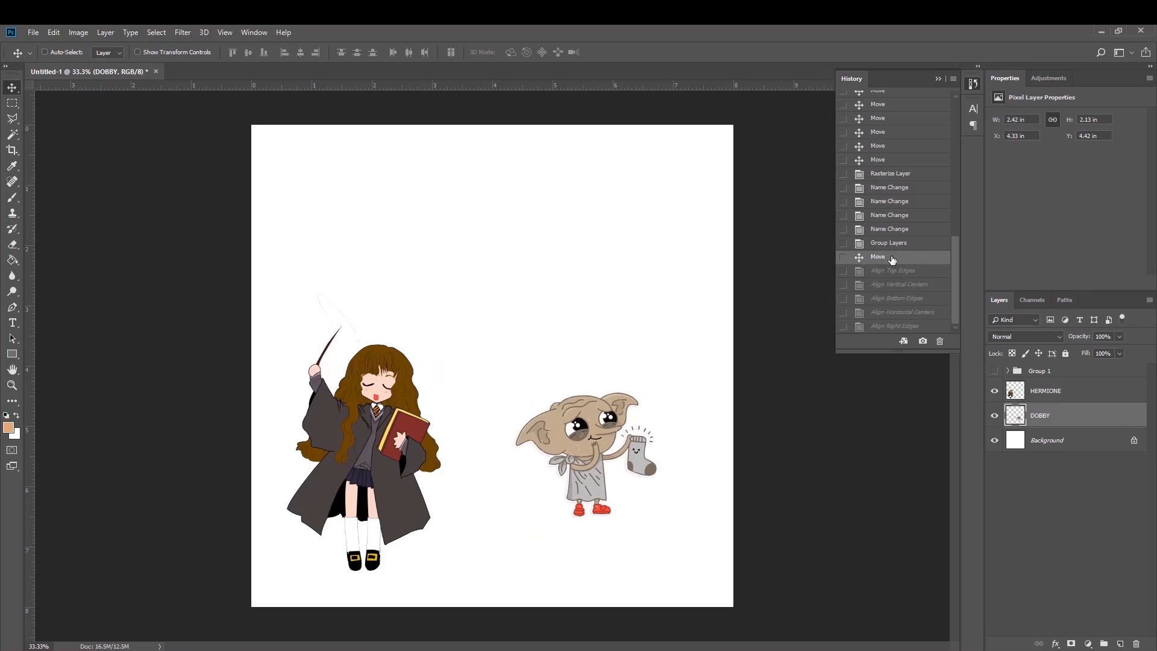
left_click(939, 79)
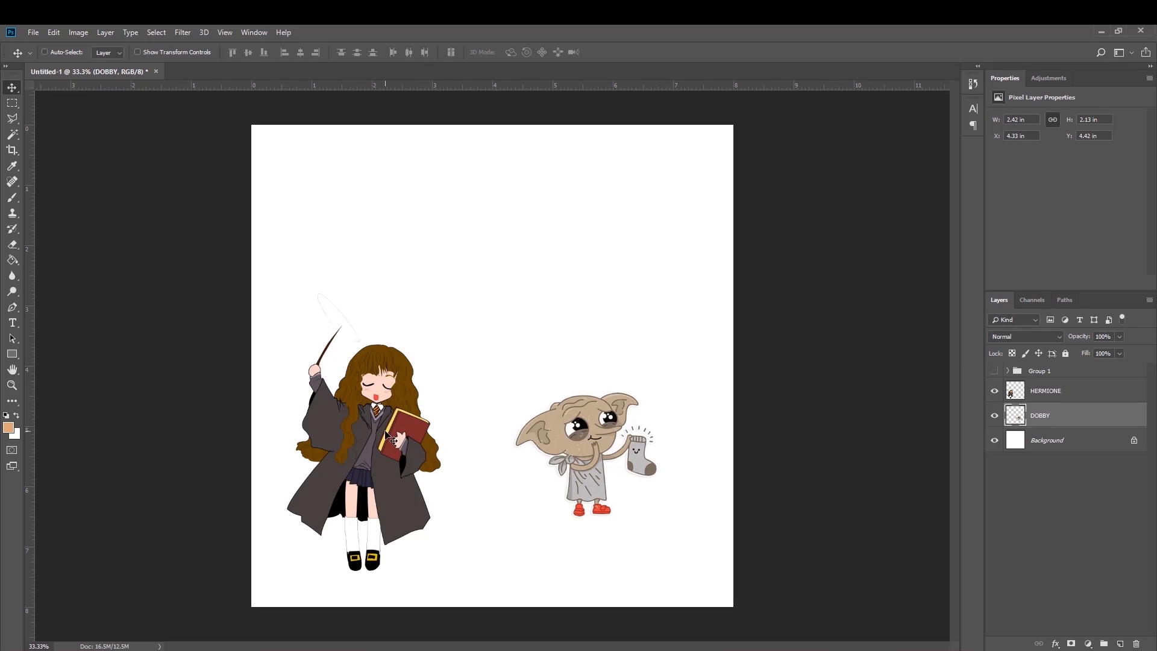
- Select HERMIONE and DOBBY with the whole canvas, and align them to its top edge, vertical center and horizontal center
left_click(1037, 389, "shift")
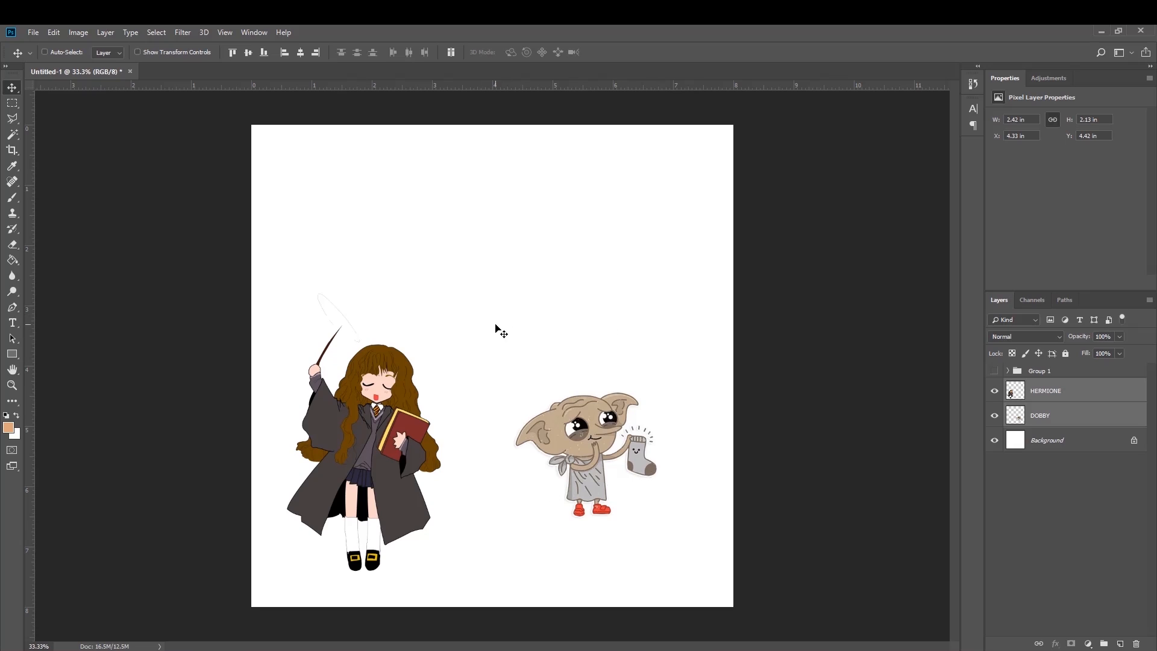
key("ctrl+a")
left_click(232, 53)
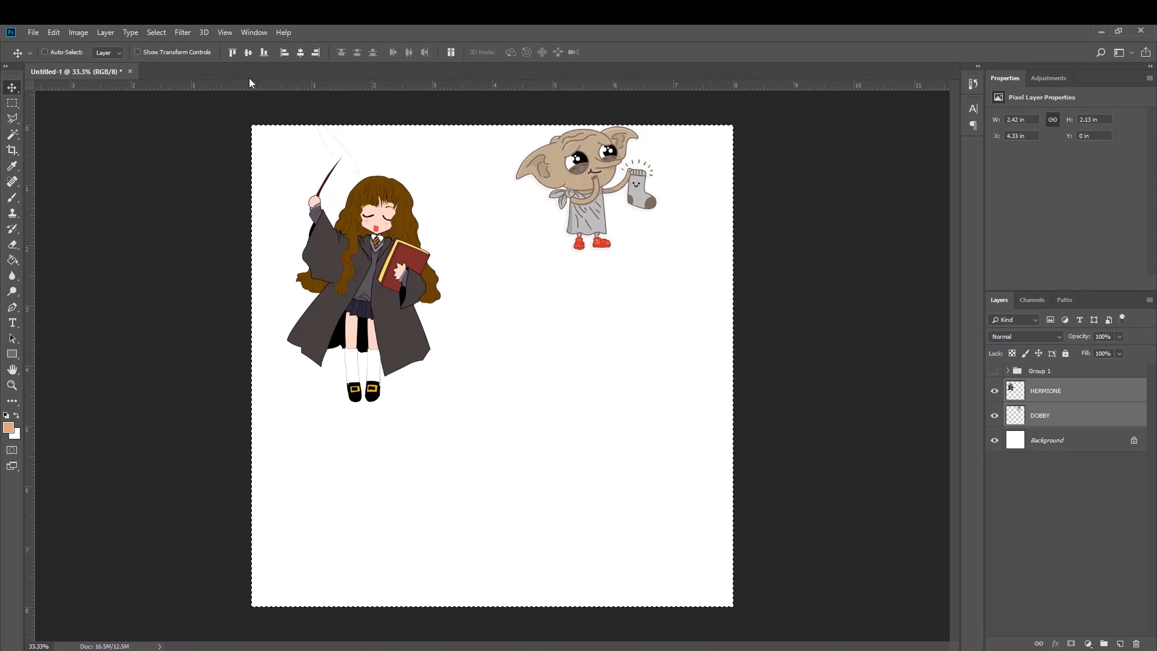
left_click(248, 53)
left_click(301, 52)
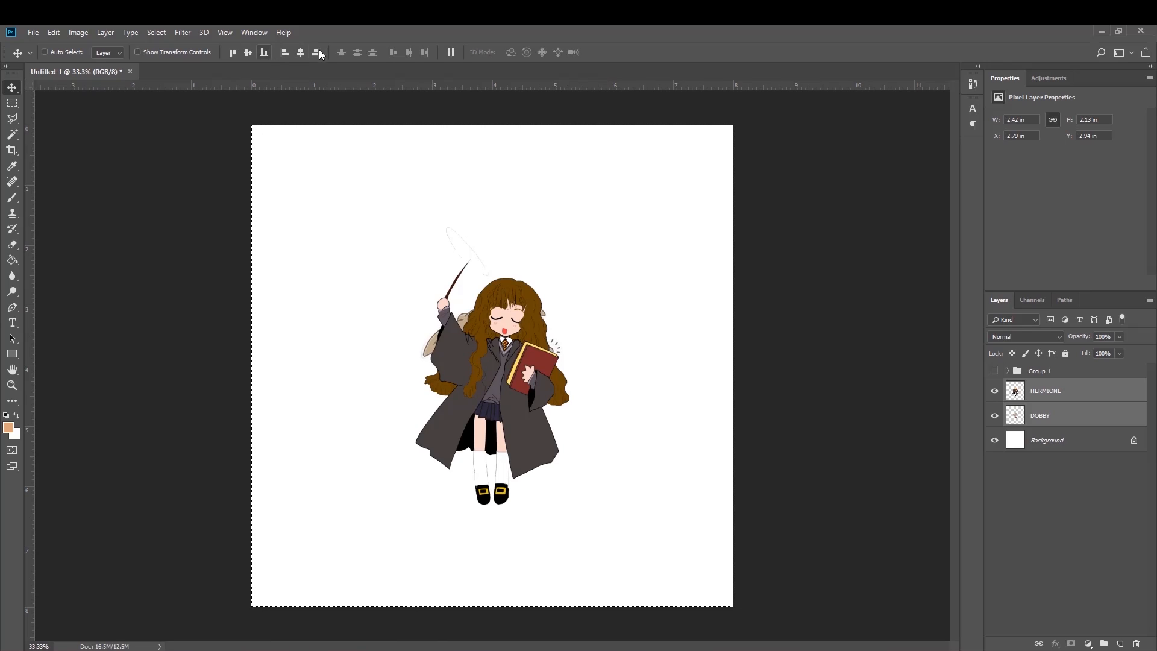
- Deselect the canvas, revert the history to the Move state before the canvas alignments, and expand and show Group 1
key("ctrl+d")
left_click(972, 85)
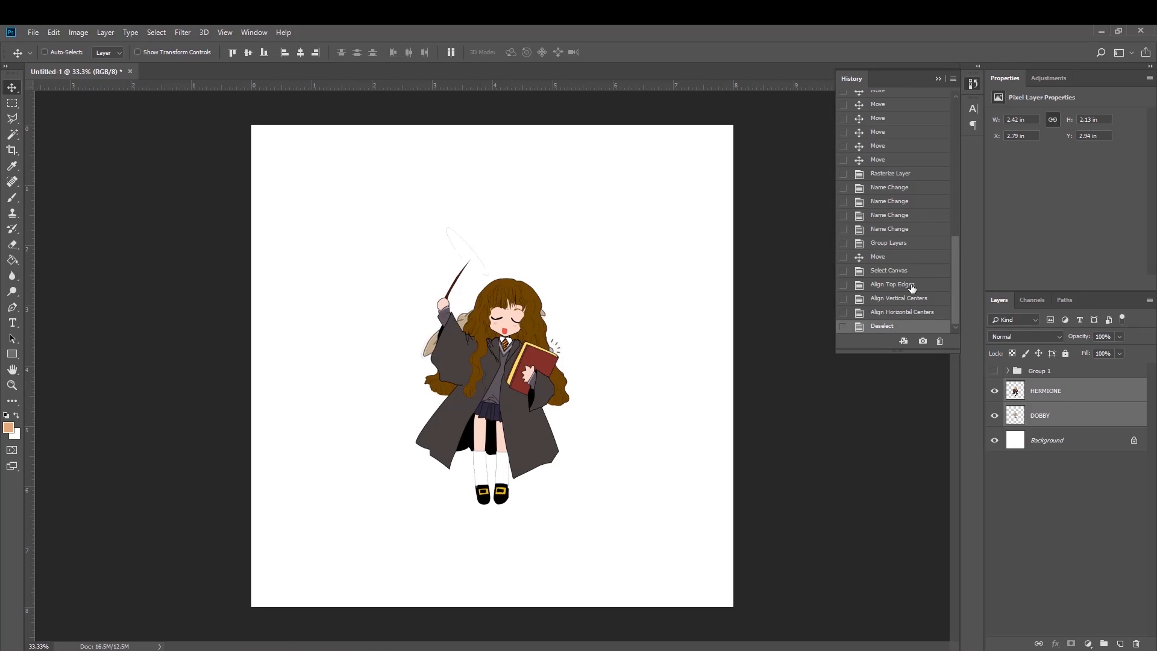
left_click(888, 259)
left_click(1008, 372)
left_click(995, 372)
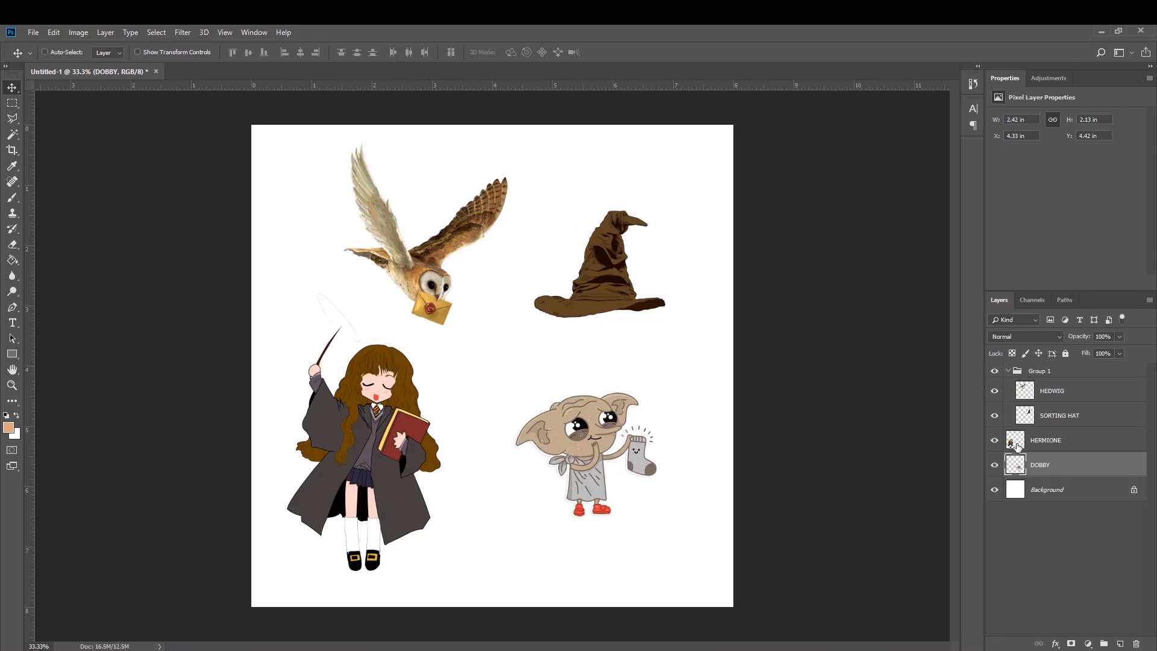
- Temporarily auto-select the hat, owl, Hermione and Dobby on the canvas, nudging Dobby slightly upward and finishing on Hermione
left_click(605, 266, "ctrl")
left_click(427, 274, "ctrl")
left_click(396, 396, "ctrl")
left_click_drag(586, 424, 587, 416)
left_click(604, 265, "ctrl")
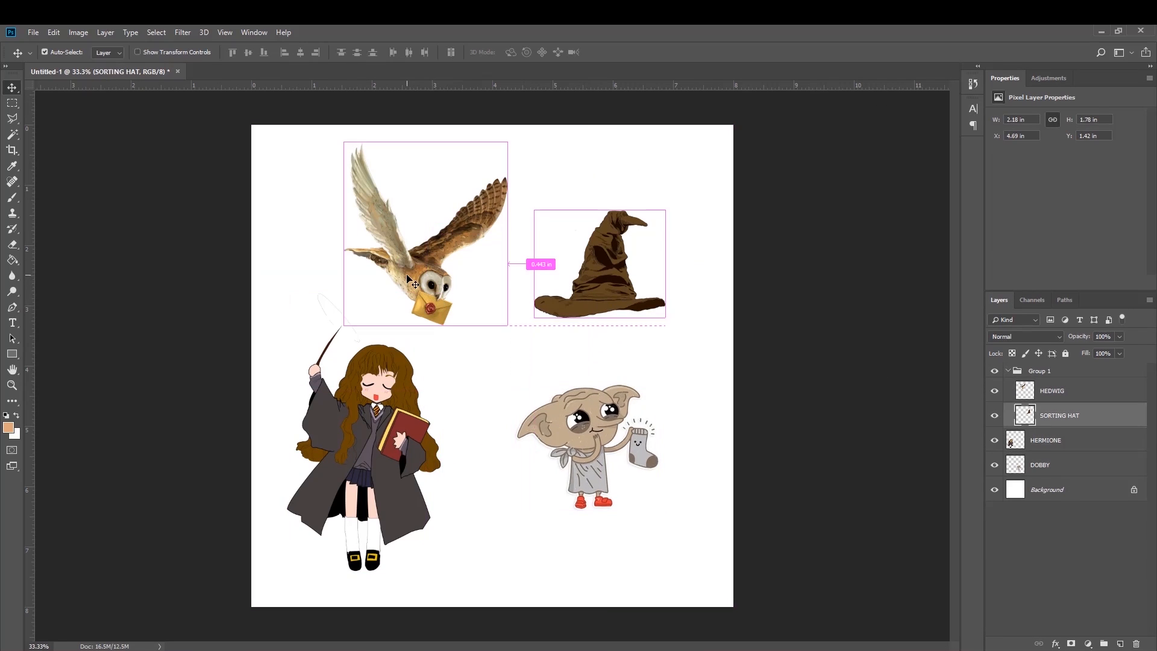
left_click(410, 275, "ctrl")
left_click(393, 392, "ctrl")
- Move the HEDWIG and SORTING HAT layers out of Group 1 to the top of the layer stack
left_click(1070, 373)
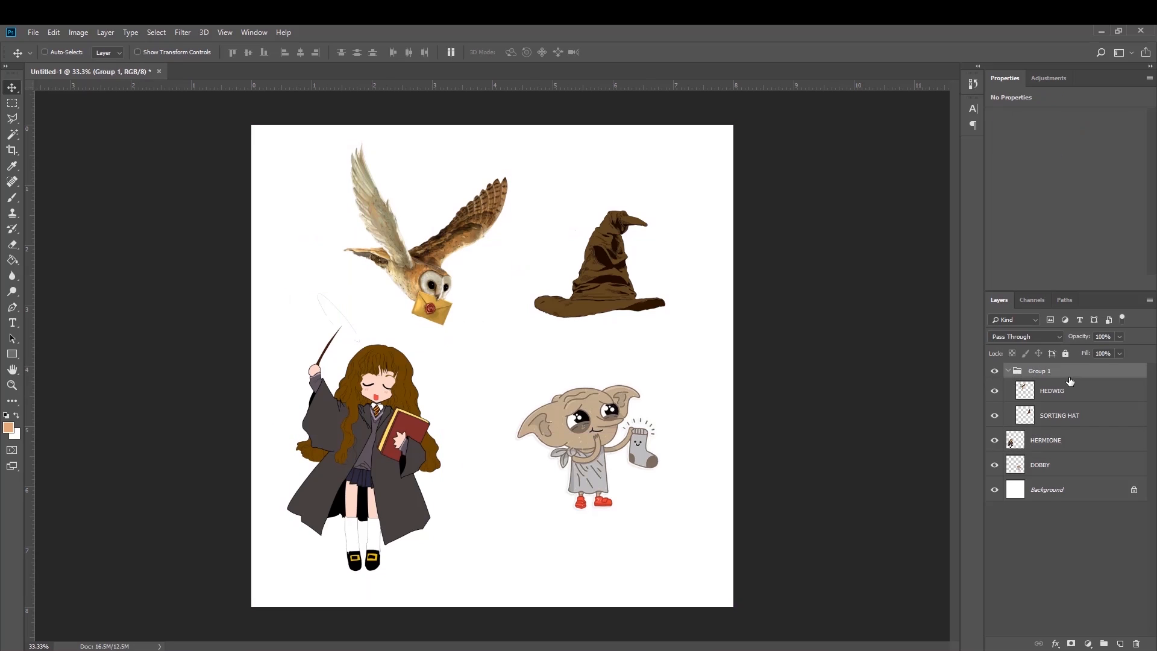
left_click(1066, 394)
left_click(1073, 400, "ctrl")
left_click(1075, 417)
left_click(1075, 392, "ctrl")
left_click_drag(1075, 392, 1078, 368)
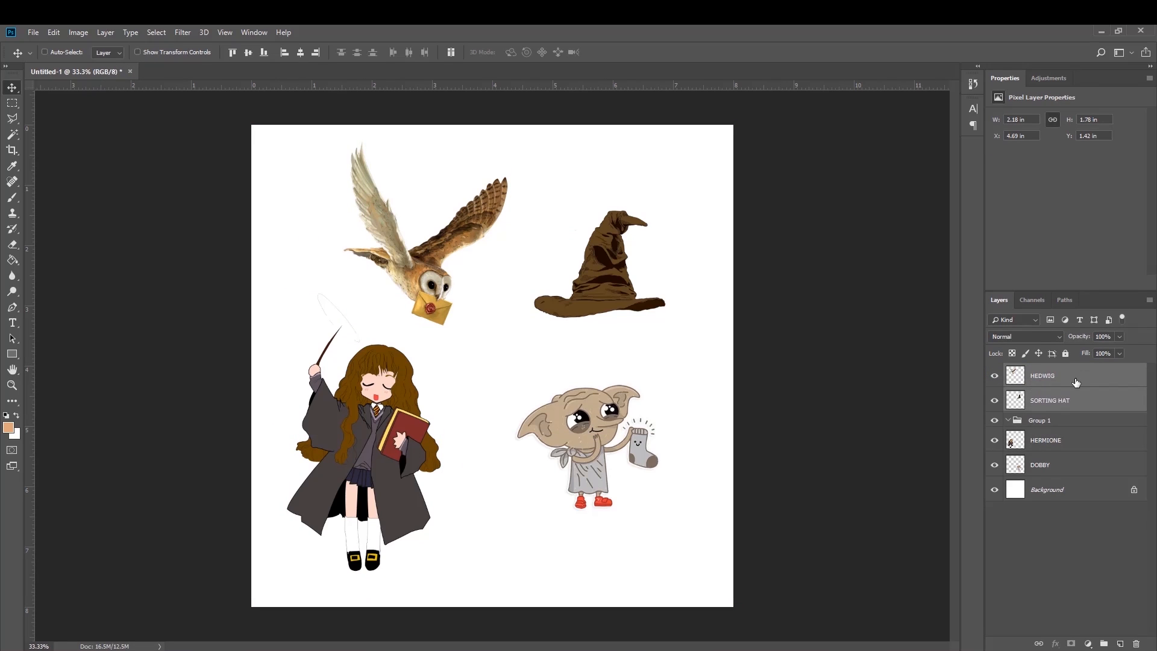
- Delete the empty Group 1 and select the HEDWIG layer
left_click(1072, 423)
key("ctrl+shift+g")
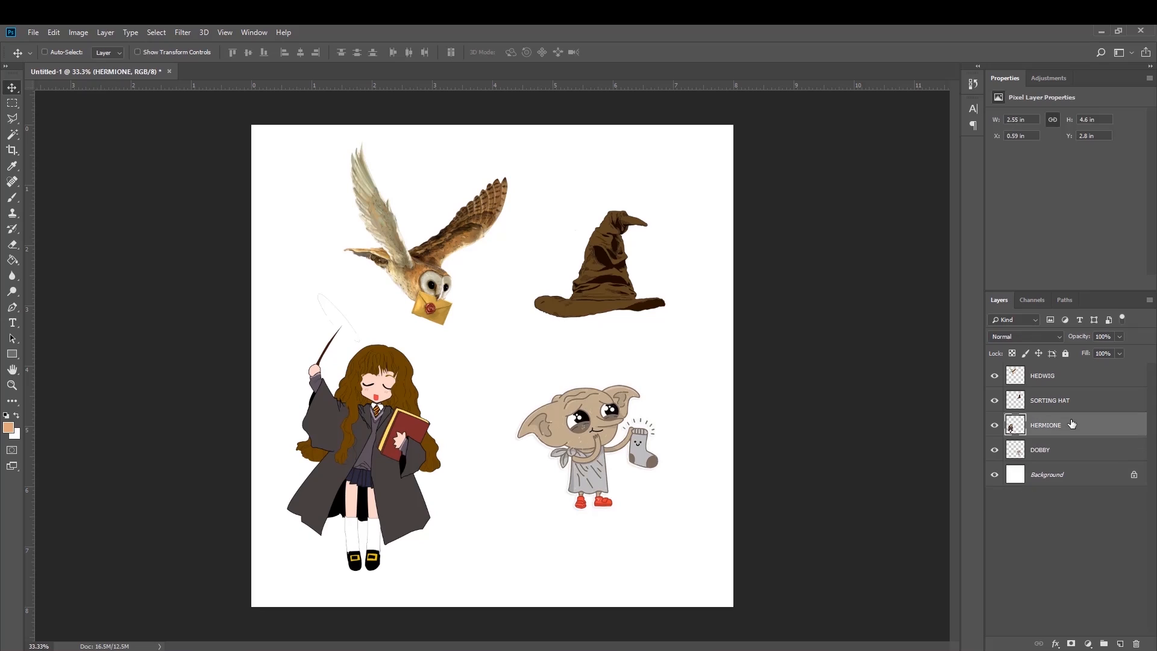
left_click(1052, 378)
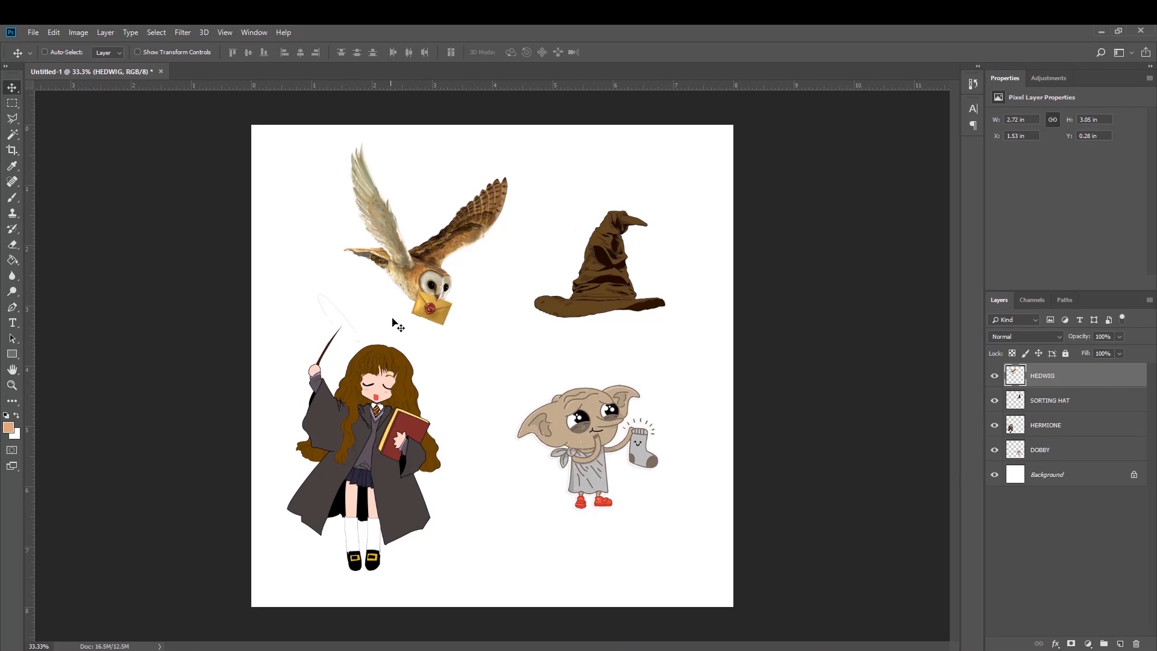
- Rearrange the four objects with temporary auto-select, placing the hat on Dobby's head, the owl at the upper left and Hermione below it
key("ctrl")
left_click_drag(444, 362, 416, 358)
left_click(570, 418, "ctrl")
left_click_drag(570, 418, 635, 490)
left_click_drag(371, 254, 545, 497)
left_click_drag(375, 436, 398, 358)
left_click_drag(613, 277, 411, 265)
left_click_drag(666, 508, 572, 325)
left_click(550, 490, "ctrl")
left_click_drag(549, 492, 622, 521)
left_click_drag(404, 269, 555, 272)
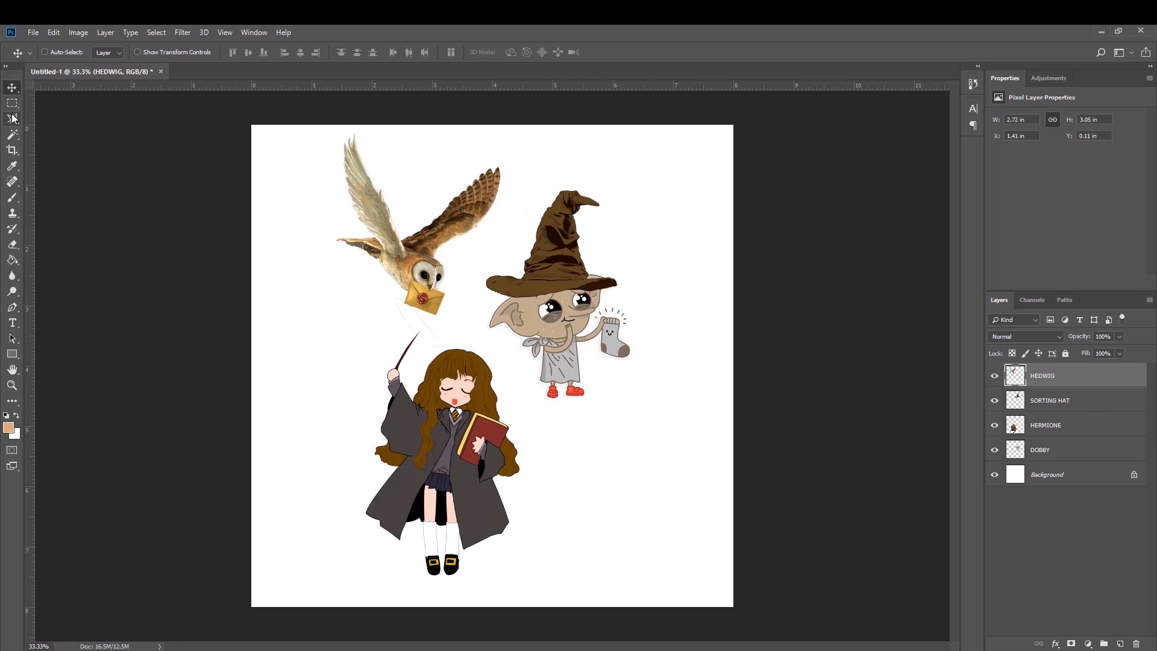
- Marquee-select the owl's raised pale wing on the HEDWIG layer and move it up and away from the body
left_click(12, 103)
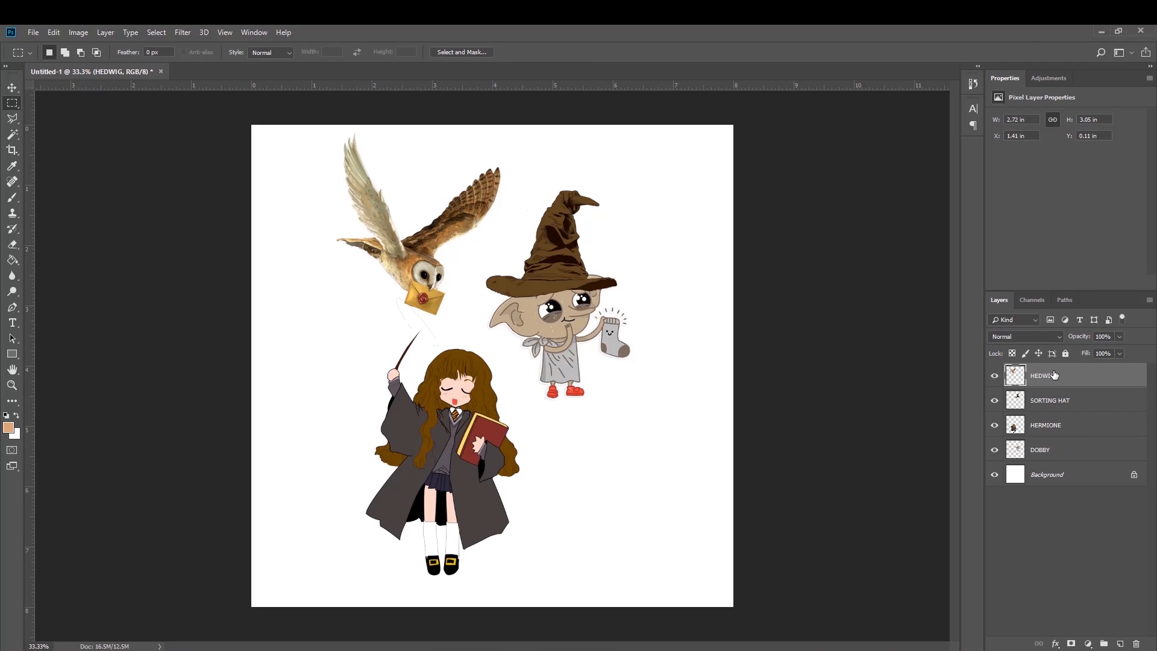
left_click_drag(318, 134, 403, 237)
key("v")
mouse_move(367, 208)
left_mouse_down()
mouse_move(342, 195)
mouse_move(305, 251)
mouse_move(364, 189)
left_mouse_up()
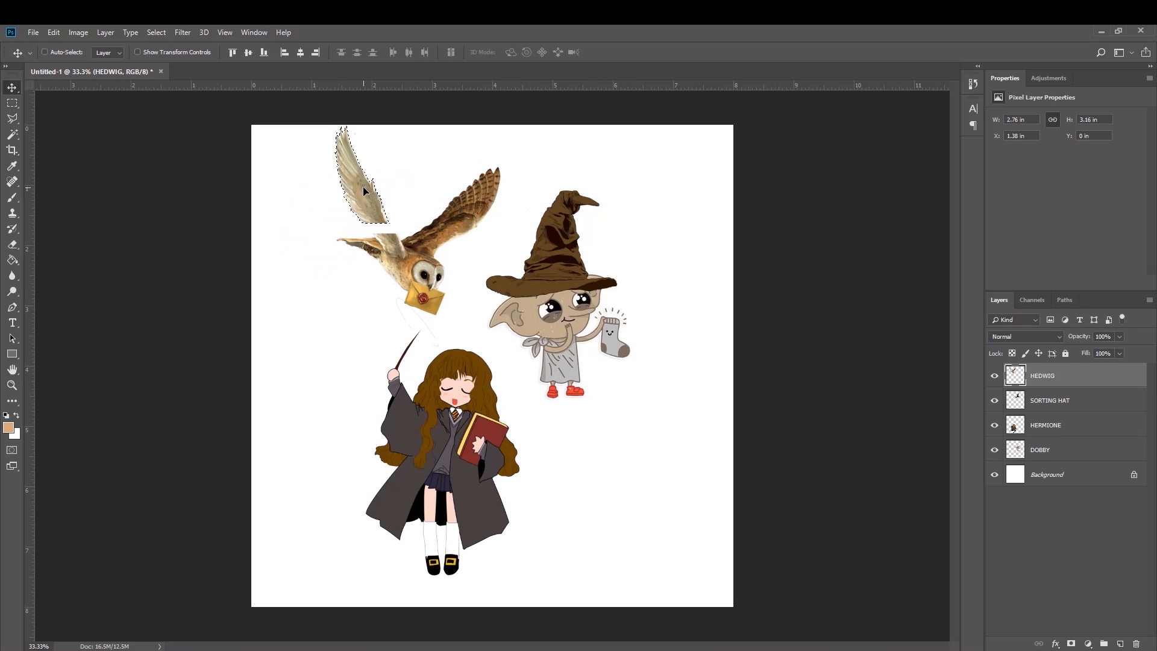
- Undo the wing move through the history and deselect the marquee
left_click(973, 84)
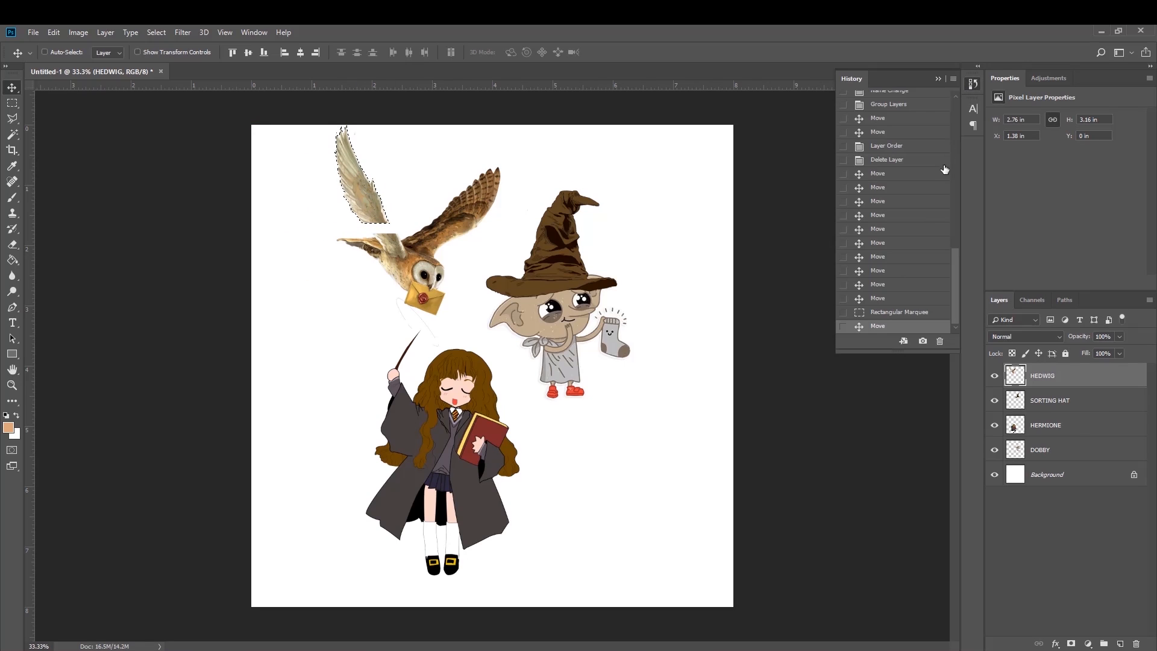
left_click(885, 312)
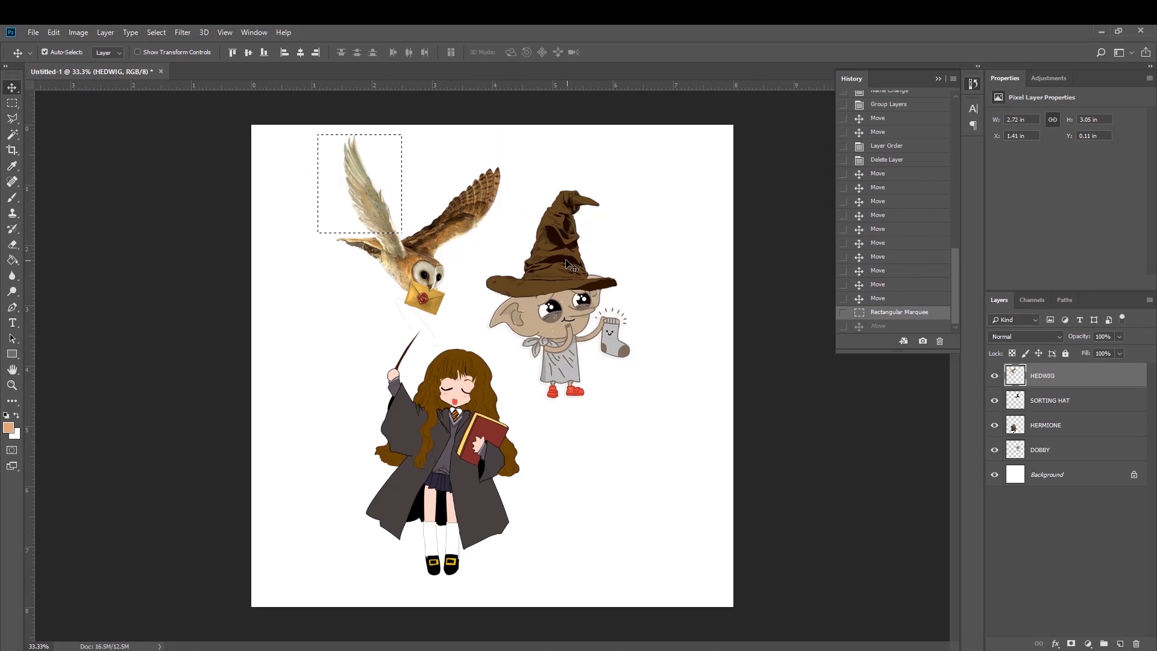
key("ctrl+d")
left_click(939, 79)
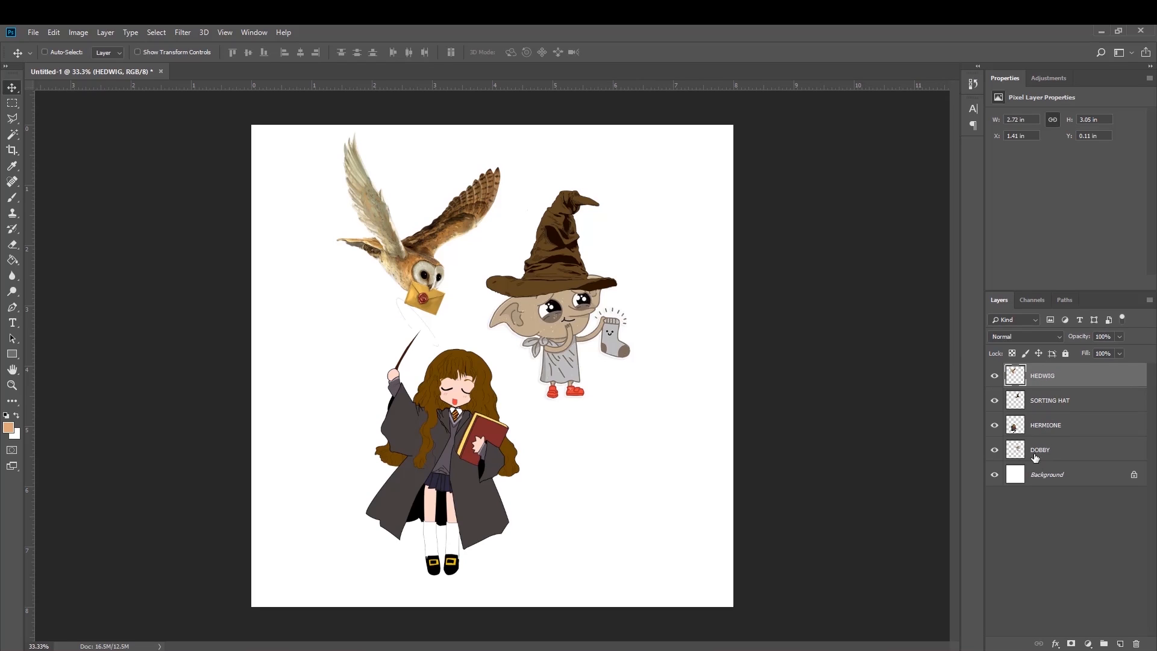
- Try to move a marquee selection around Hermione's head while the HEDWIG layer is active, and deselect it
key("m")
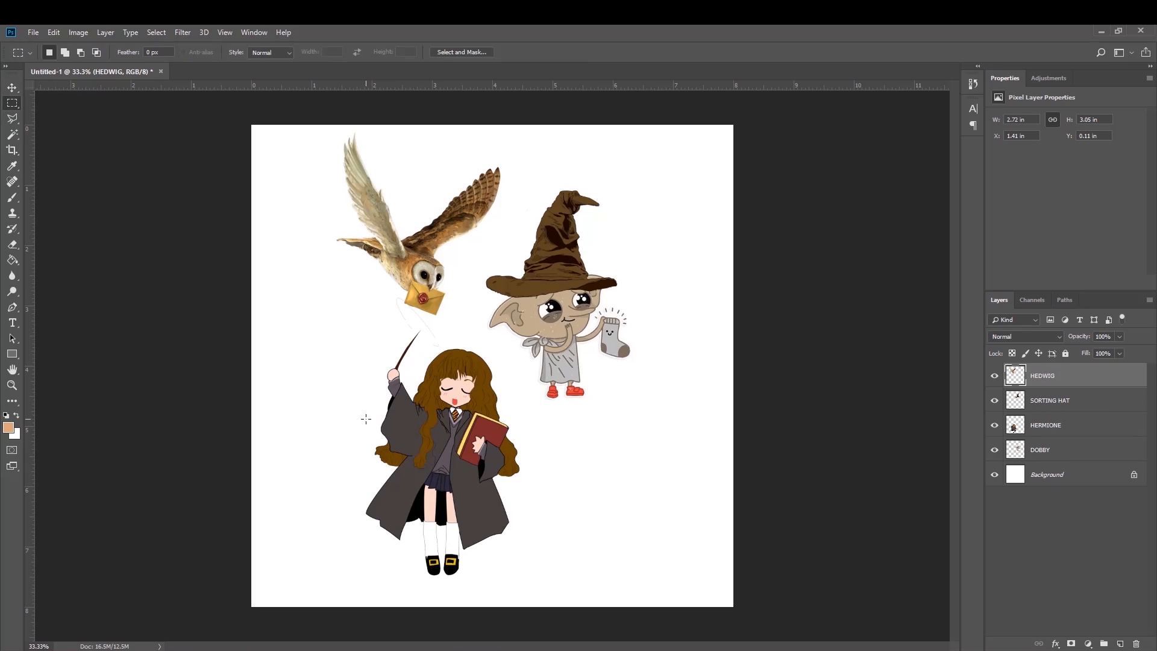
left_click_drag(423, 338, 497, 424)
key("v")
left_click(466, 387)
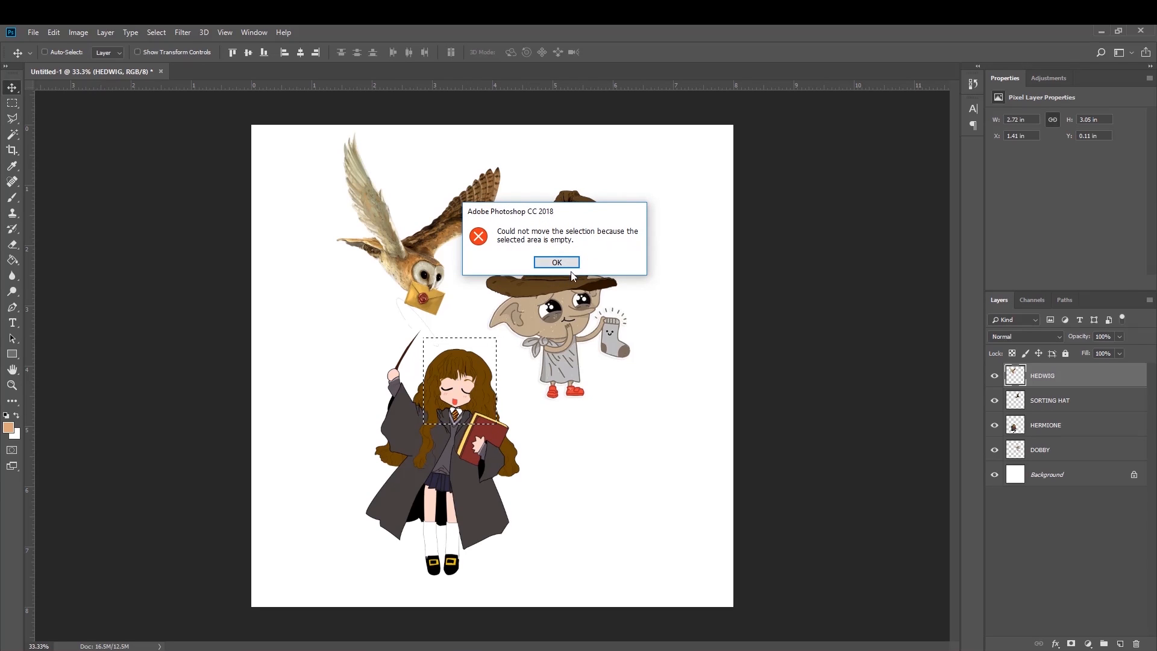
left_click(554, 263)
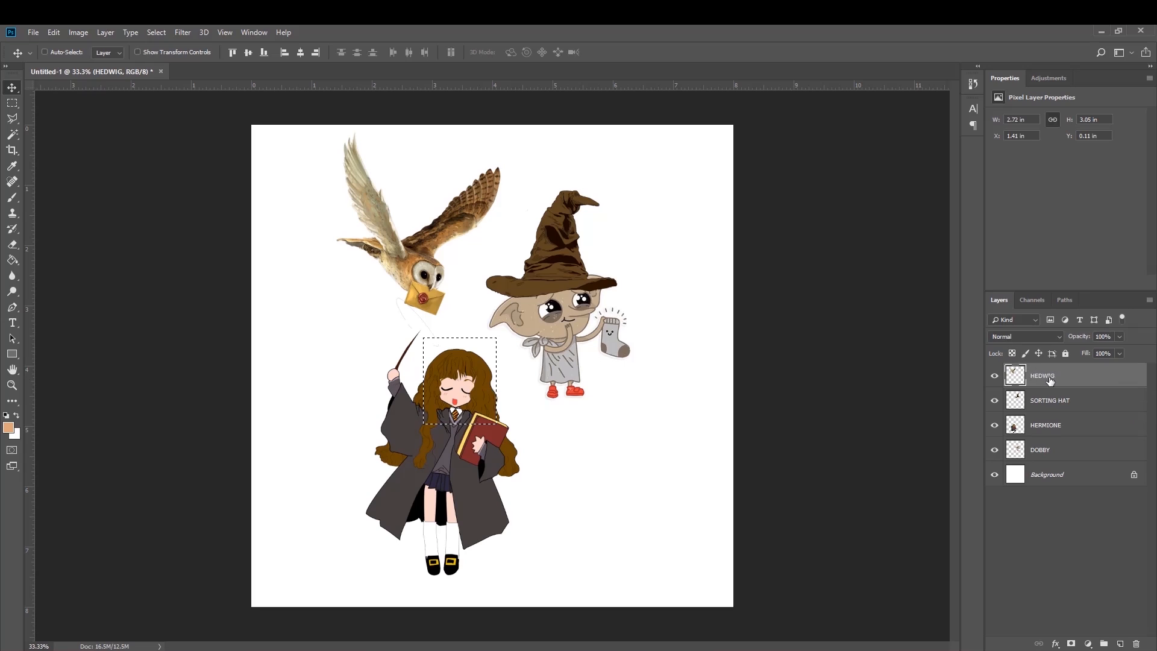
key("ctrl+d")
- Duplicate the SORTING HAT object from Dobby's head and place the copy on Hermione's head
left_click(1049, 433)
left_click(450, 435, "ctrl")
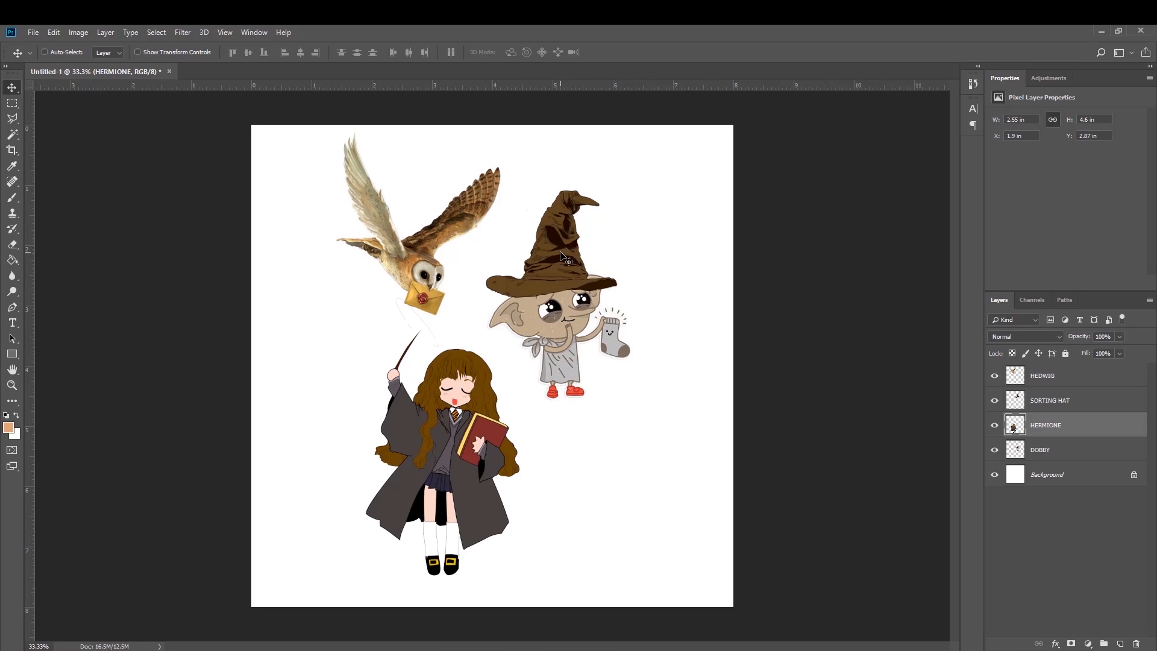
key("ctrl")
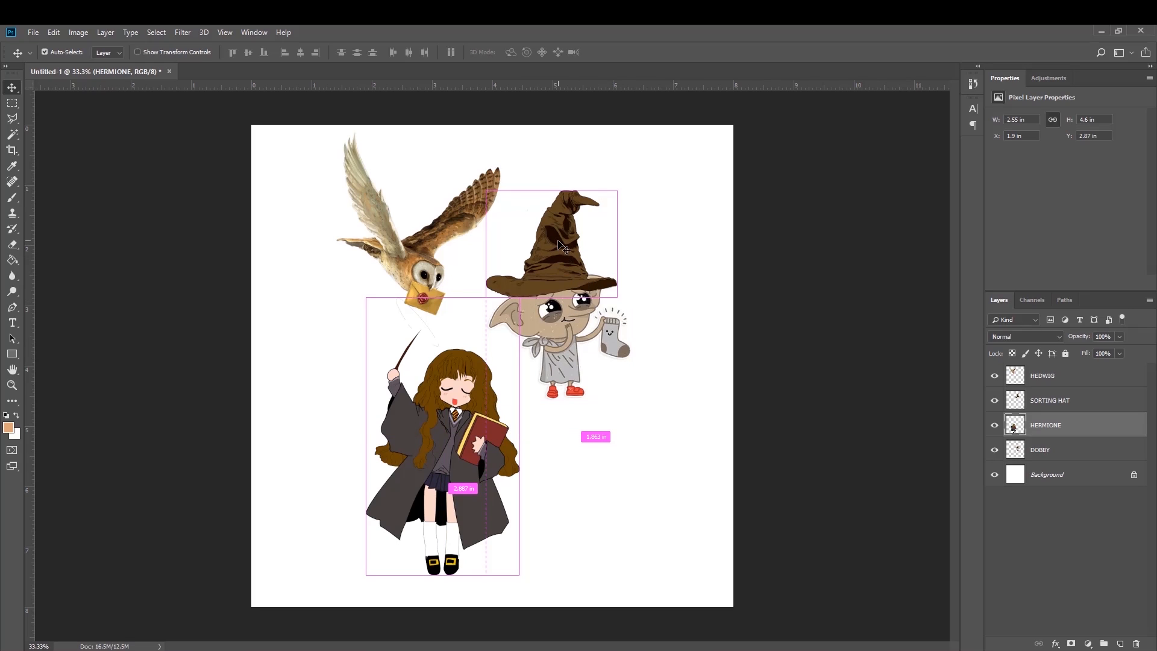
left_click(559, 244, "ctrl")
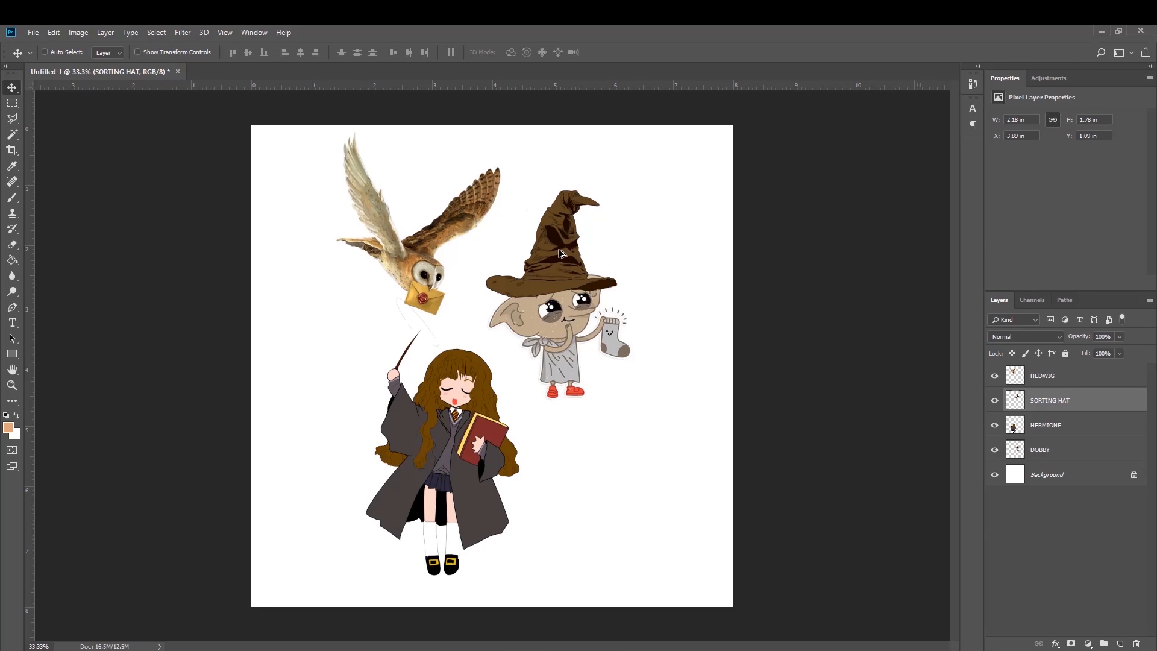
left_click_drag(560, 253, 467, 332)
- Move Dobby together with his hat to the right, and move the owl to the left and slightly down
left_click(555, 329, "ctrl")
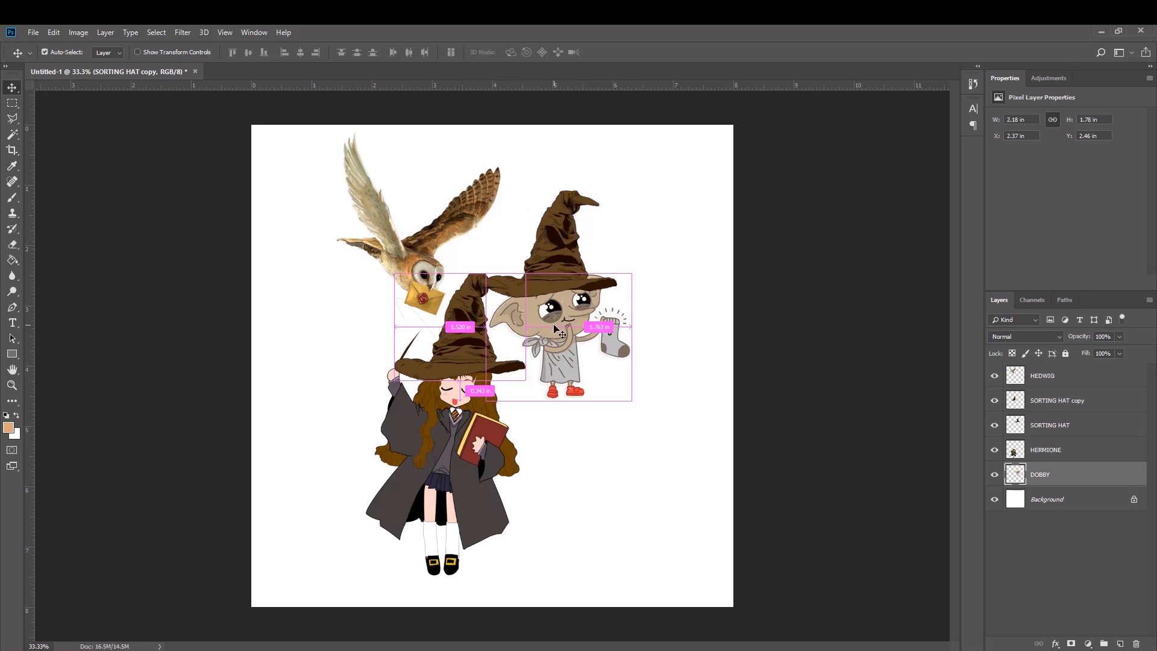
left_click(560, 259, "ctrl+shift")
left_click_drag(560, 259, 618, 260)
left_click(422, 226, "ctrl")
left_click_drag(422, 225, 369, 248)
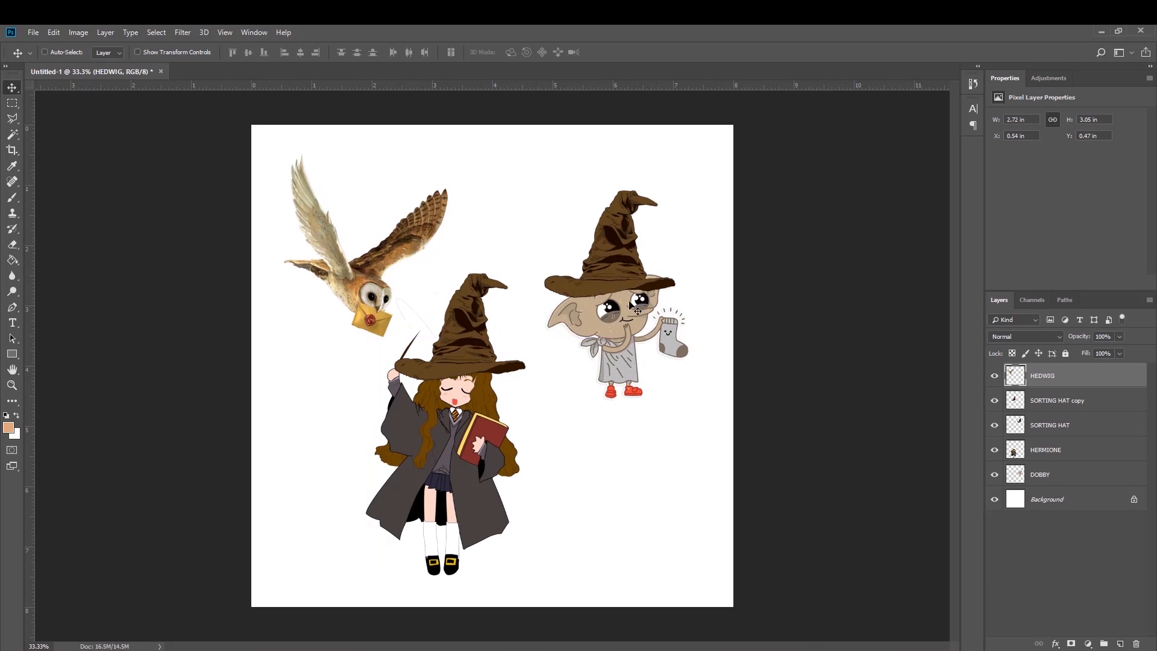
- Select the DOBBY, SORTING HAT and HEDWIG layers together and shift them about 0.1 in to the right
key("ctrl")
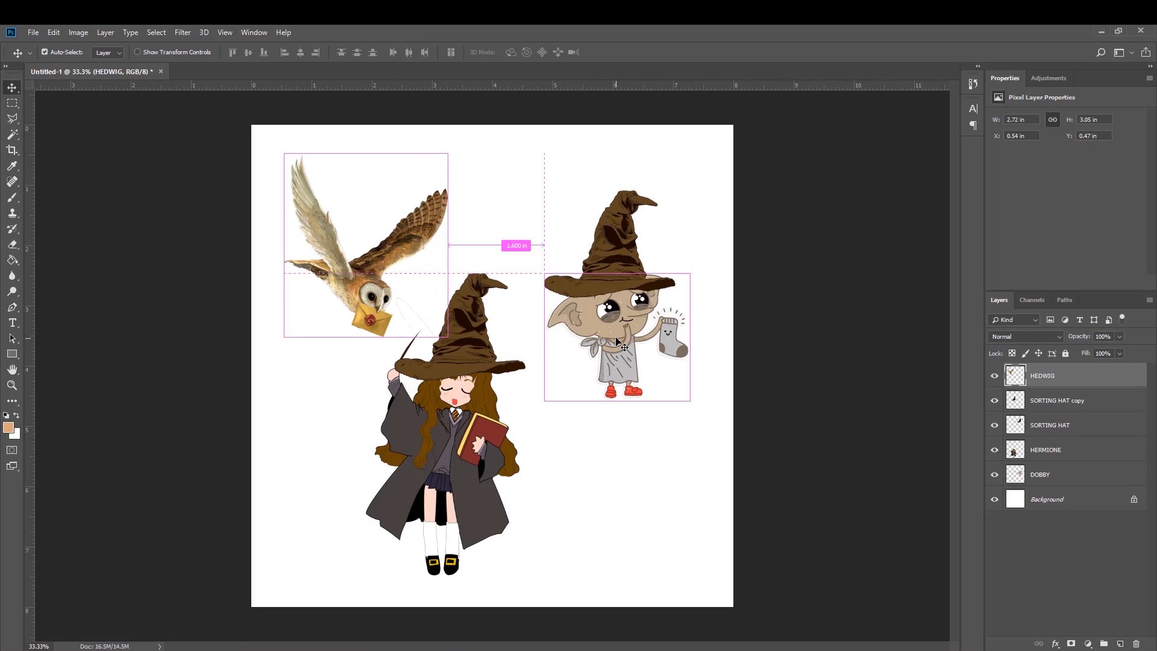
left_click(617, 341, "ctrl")
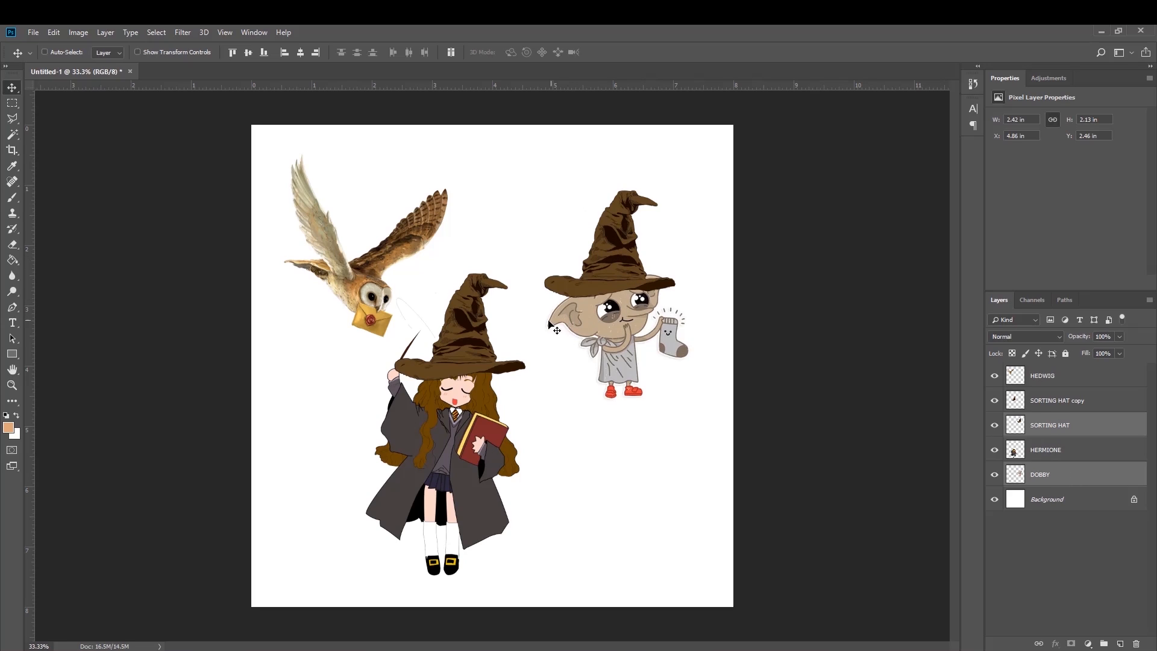
key("ctrl")
left_click(425, 229, "shift")
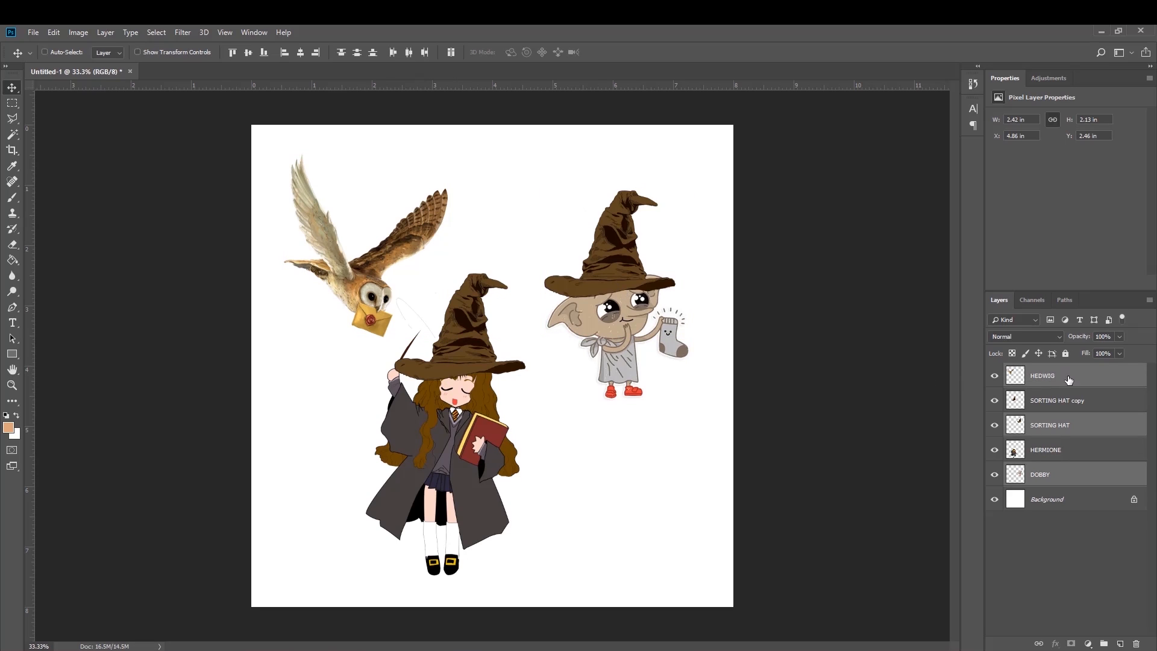
mouse_move(610, 311)
left_mouse_down()
mouse_move(645, 398)
mouse_move(591, 384)
mouse_move(582, 343)
mouse_move(592, 313)
mouse_move(630, 320)
left_mouse_up()
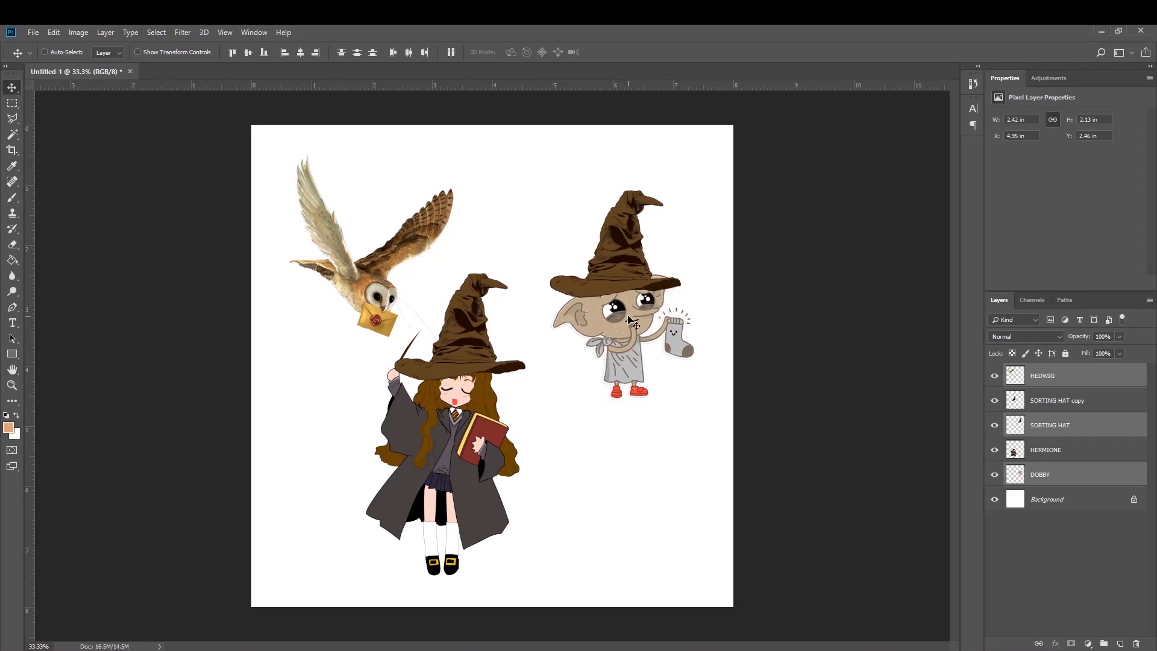
- Select only the SORTING HAT layer, lift the hat off Dobby's head and nudge it down to Y 1.07 in
key("ctrl")
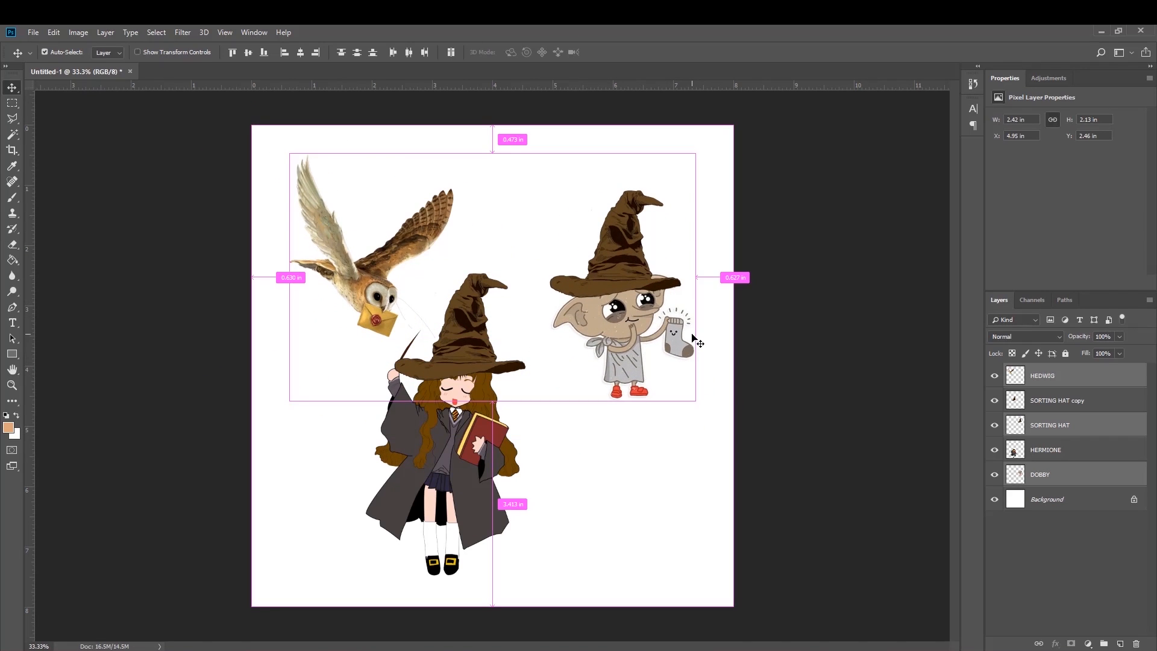
key("ctrl+plus")
key("ctrl+plus")
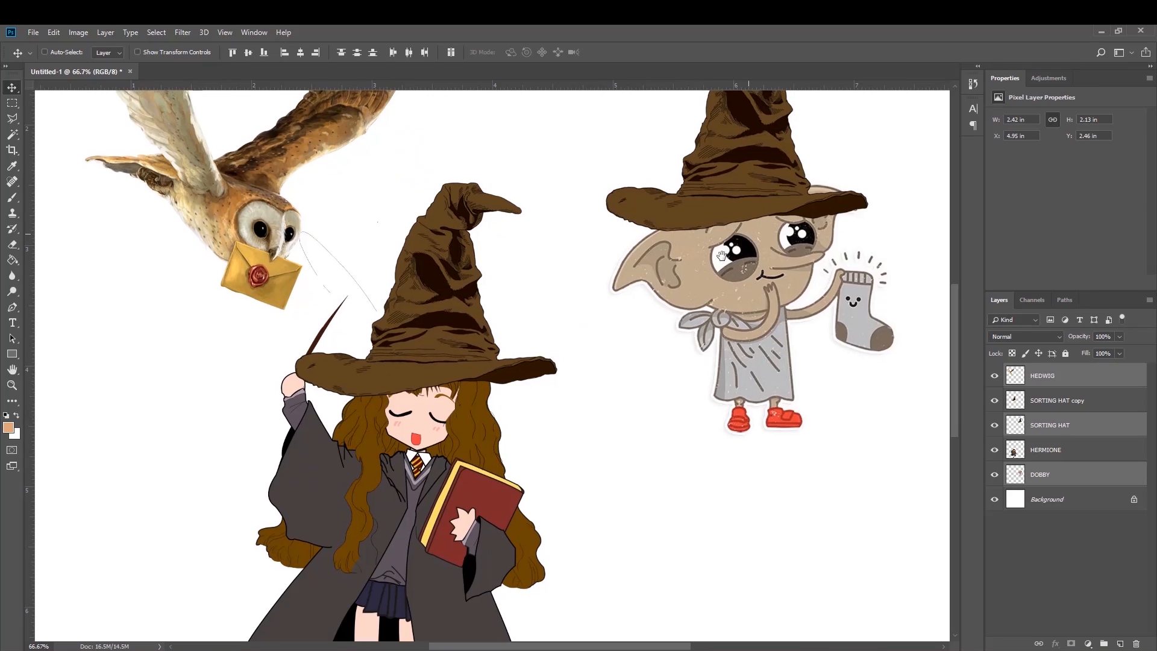
left_click_drag(721, 256, 609, 348)
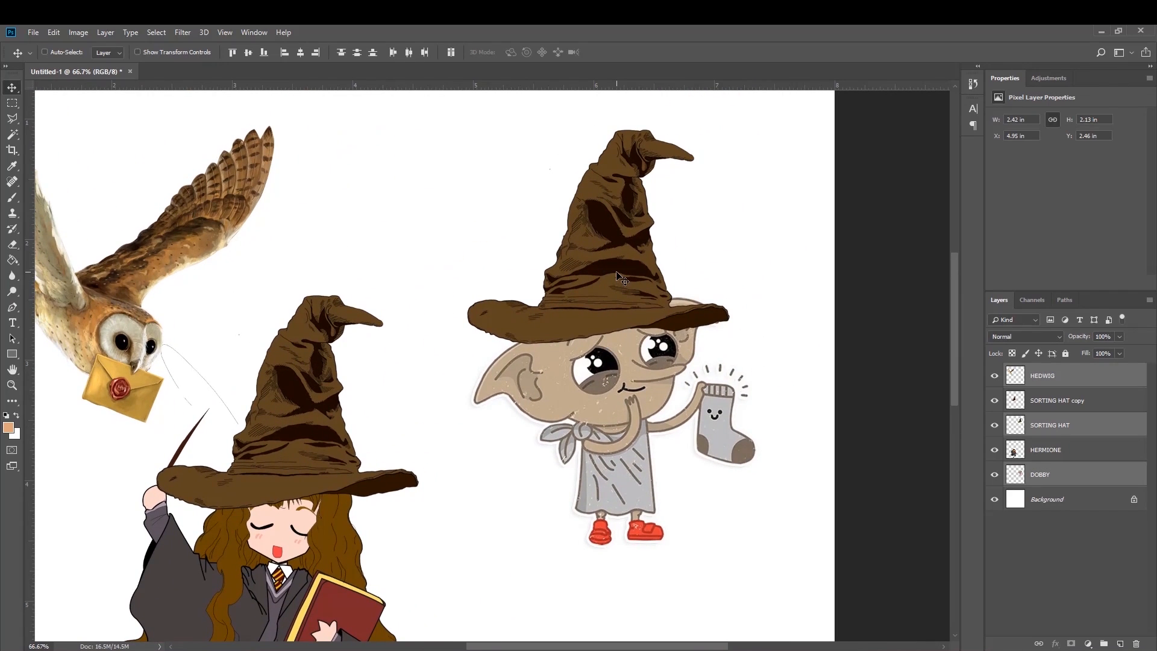
left_click(1087, 430)
mouse_move(584, 295)
left_mouse_down()
mouse_move(564, 302)
mouse_move(604, 287)
mouse_move(588, 205)
mouse_move(639, 235)
mouse_move(631, 321)
mouse_move(590, 302)
mouse_move(598, 287)
mouse_move(581, 274)
mouse_move(574, 302)
mouse_move(588, 283)
left_mouse_up()
key("Down")
key("Down")
key("Down")
key("Down")
key("Down")
key("Down")
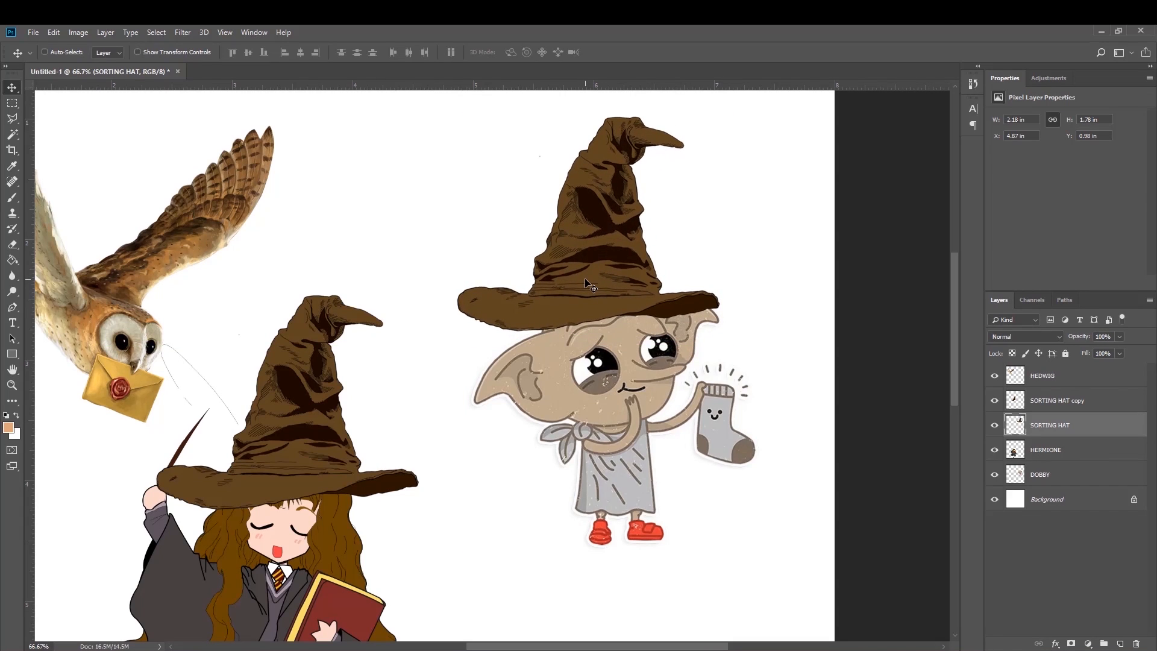
key("Down")
key("Down")
key("Down")
key("Down")
key("Down")
key("Down")
key("Down")
key("Down")
key("Down")
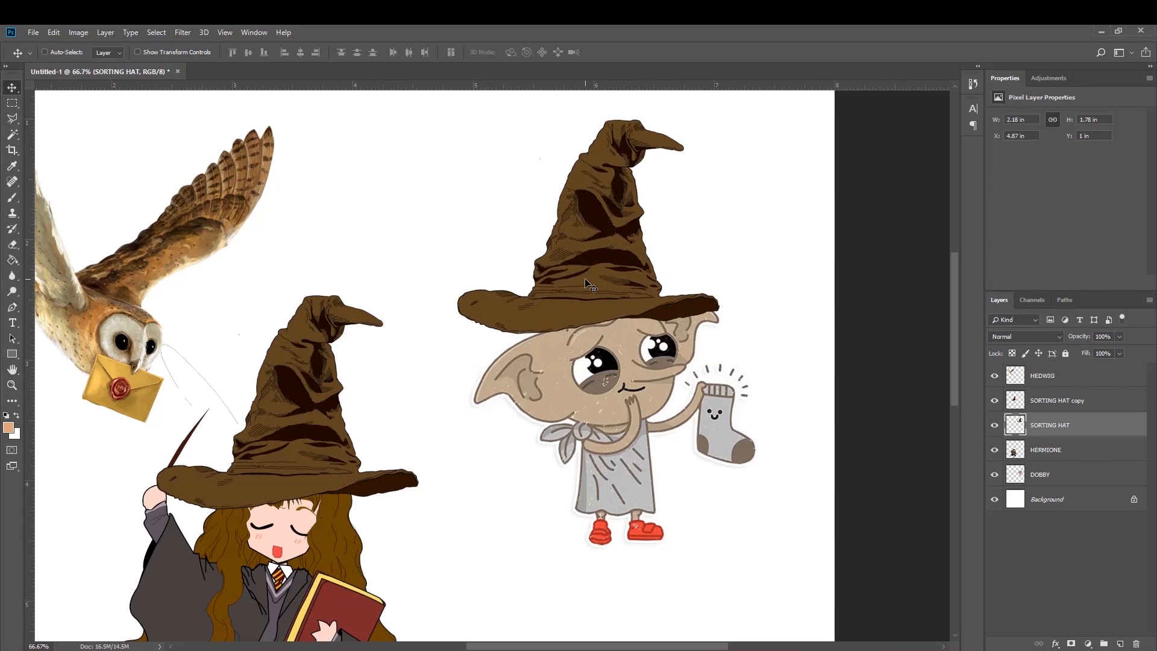
key("Down")
key("Down")
key("Down")
key("Down")
key("Down")
key("Down")
key("Down")
key("Down")
key("Down")
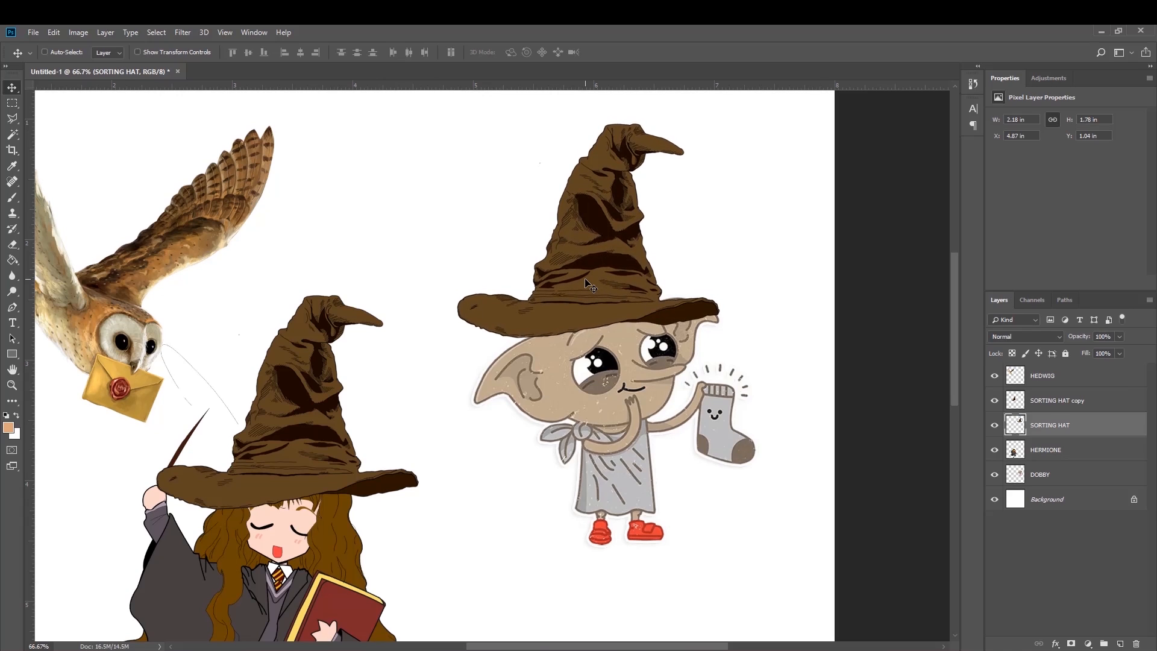
key("Down")
key("Down")
key("Down")
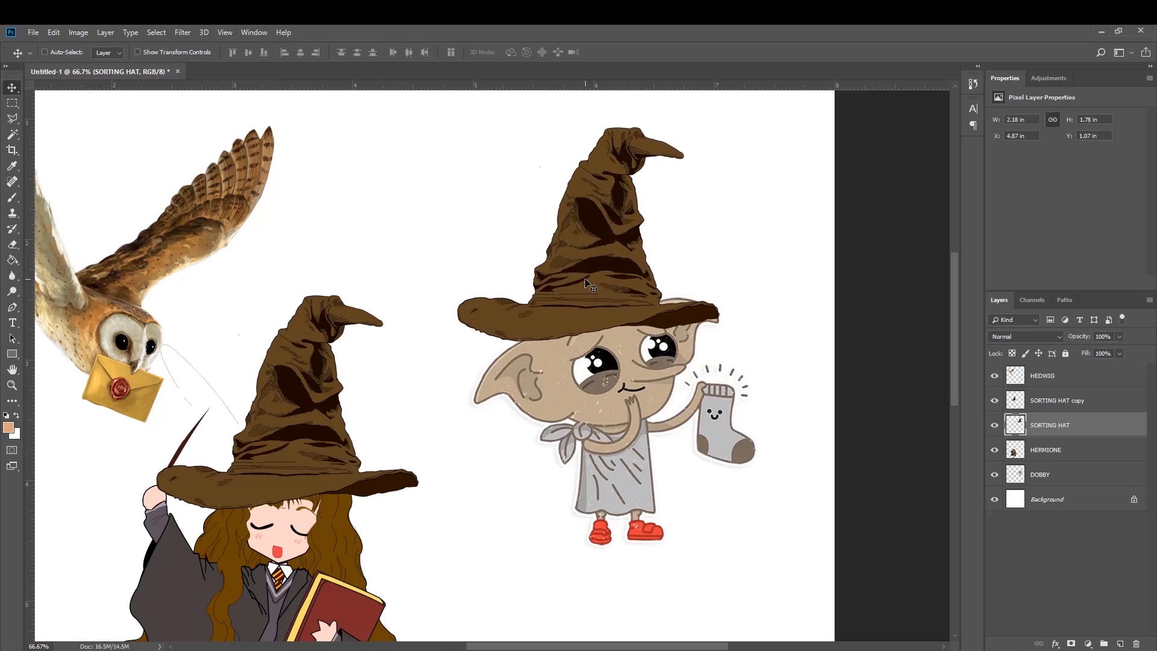
- Nudge Dobby's hat up to Y 1.01 in
key("Up")
key("Up")
key("Up")
key("Up")
key("Up")
key("Up")
key("Up")
key("Up")
key("Up")
key("Up")
key("Up")
key("Up")
key("Up")
key("Up")
key("Up")
key("Up")
key("Up")
key("Up")
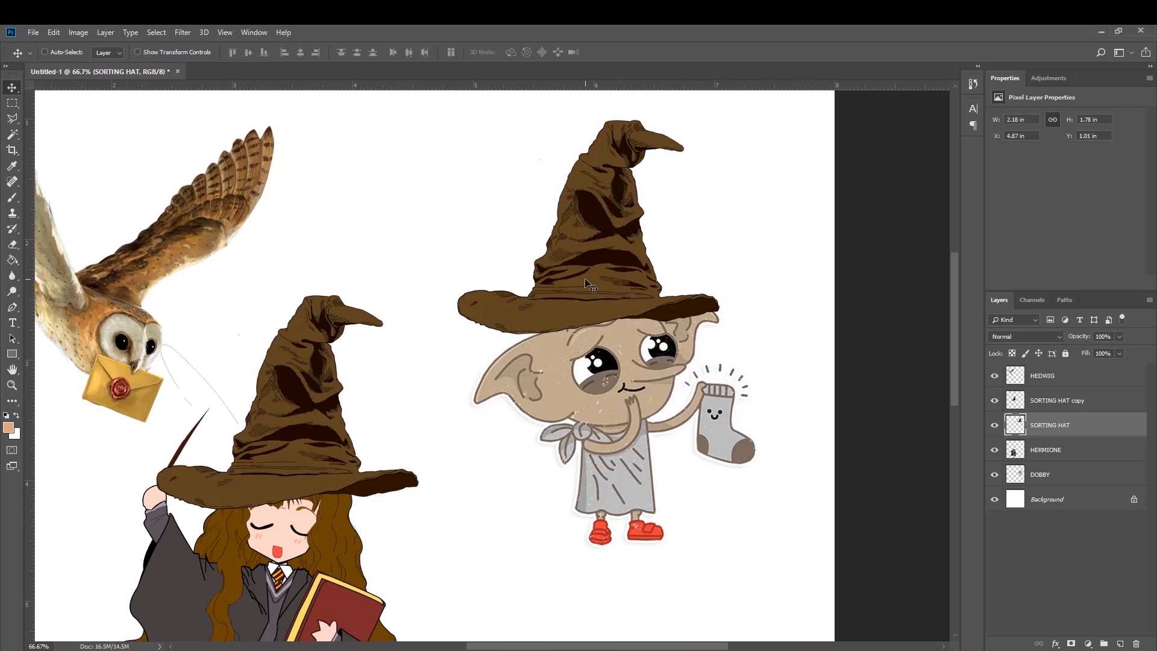
- Nudge Dobby's hat sideways and down to X 4.9 in, Y 1.04 in
key("Right")
key("Right")
key("Right")
key("Right")
key("Right")
key("Right")
key("Right")
key("Right")
key("Right")
key("Right")
key("Right")
key("Right")
key("Right")
key("Right")
key("Right")
key("Right")
key("Right")
key("Right")
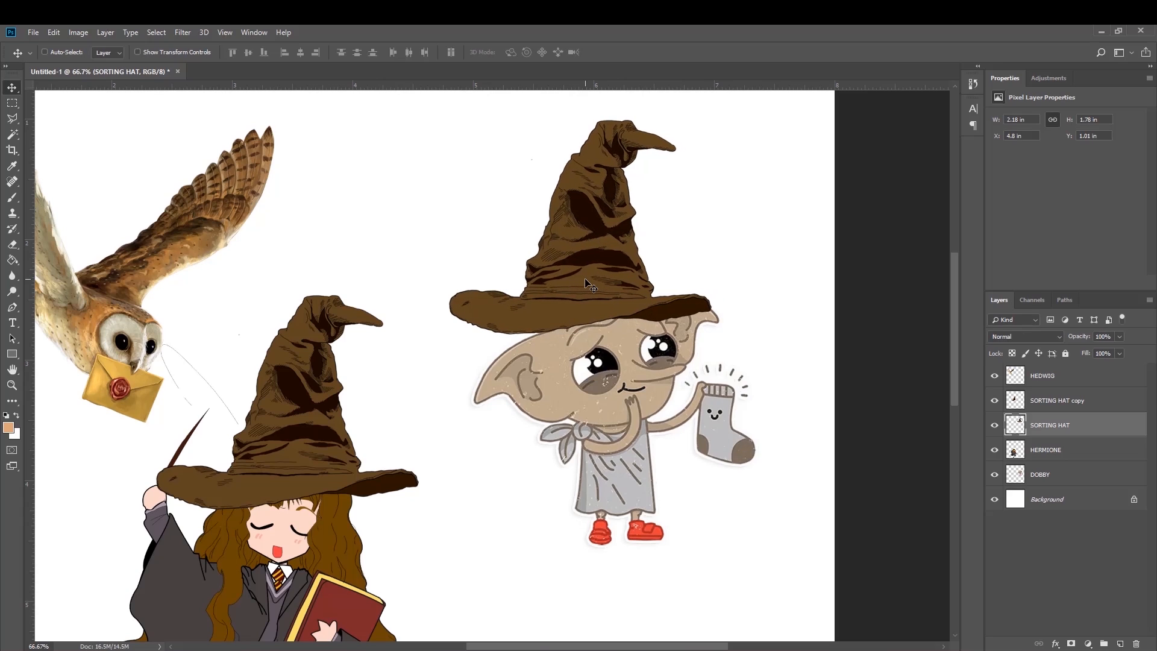
key("Down")
key("Down")
key("Down")
key("Down")
key("Down")
key("Down")
key("Down")
key("Down")
key("Down")
key("Down")
key("Down")
key("Down")
key("Down")
key("Down")
key("Down")
key("Down")
key("Down")
key("Down")
key("Down")
key("Down")
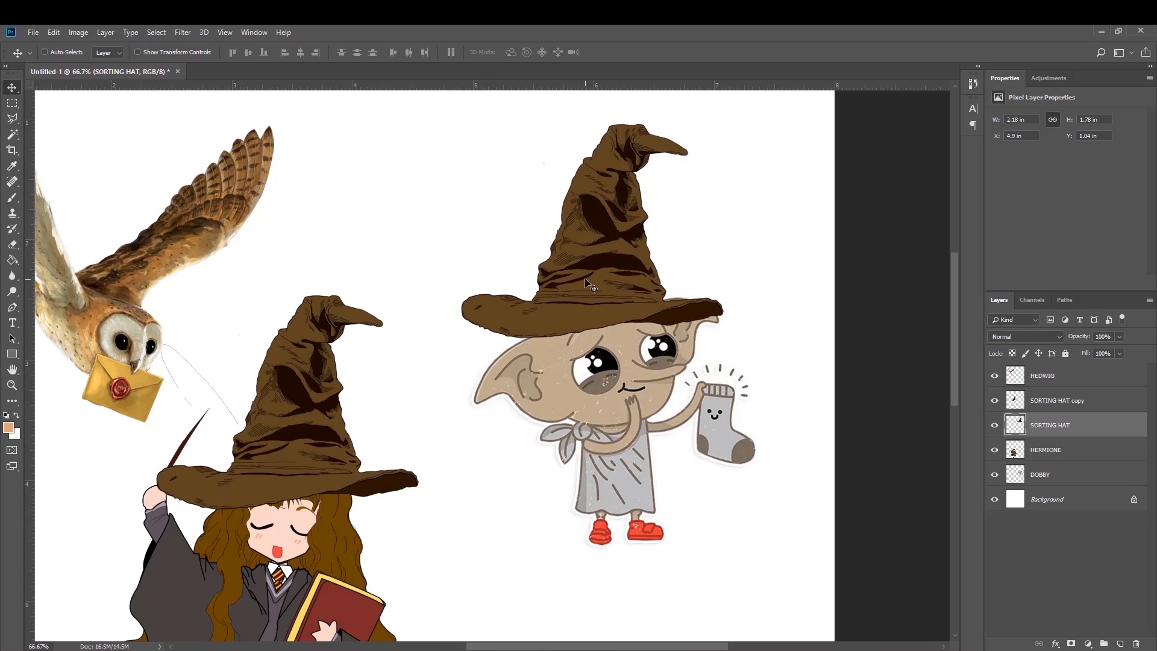
- Fine-tune the position of Dobby's hat with small nudges to X 4.91 in, Y 1 in
key("Up")
key("Up")
key("Up")
key("Up")
key("Up")
key("Up")
key("Up")
key("Up")
key("Up")
key("Right")
key("Right")
key("Right")
key("Up")
key("Up")
key("Up")
key("ctrl+minus")
key("ctrl+minus")
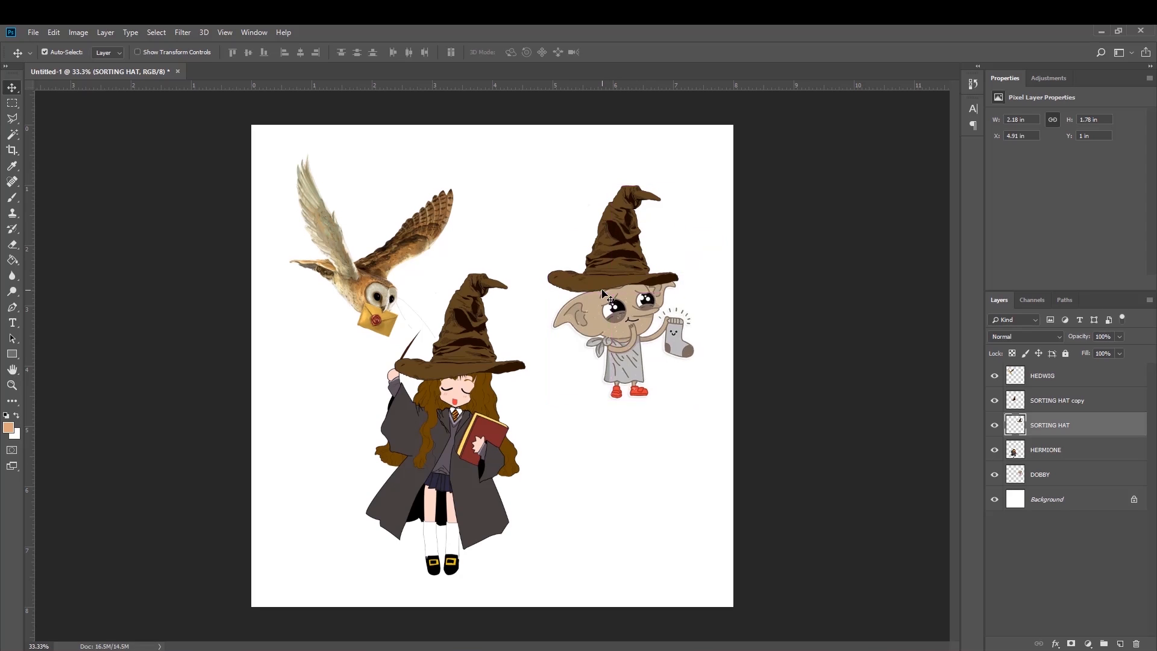
- Reposition Dobby's hat freehand slightly left and down, to about X 4.82 in, Y 1.06 in
key("ctrl+plus")
left_click_drag(692, 271, 636, 360)
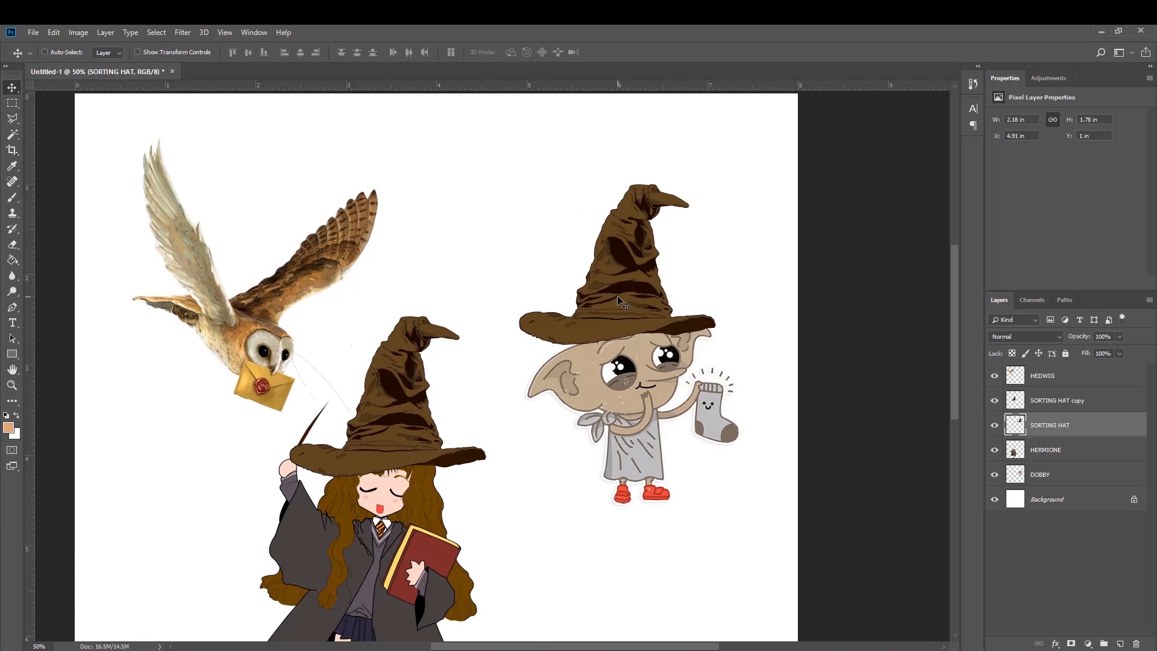
mouse_move(624, 304)
left_mouse_down()
mouse_move(625, 319)
mouse_move(645, 320)
mouse_move(492, 327)
mouse_move(589, 319)
mouse_move(646, 213)
mouse_move(644, 419)
mouse_move(613, 472)
mouse_move(594, 413)
mouse_move(573, 429)
mouse_move(504, 291)
mouse_move(700, 302)
mouse_move(475, 323)
mouse_move(645, 302)
mouse_move(545, 313)
mouse_move(612, 319)
mouse_move(543, 316)
mouse_move(626, 310)
mouse_move(617, 306)
left_mouse_up()
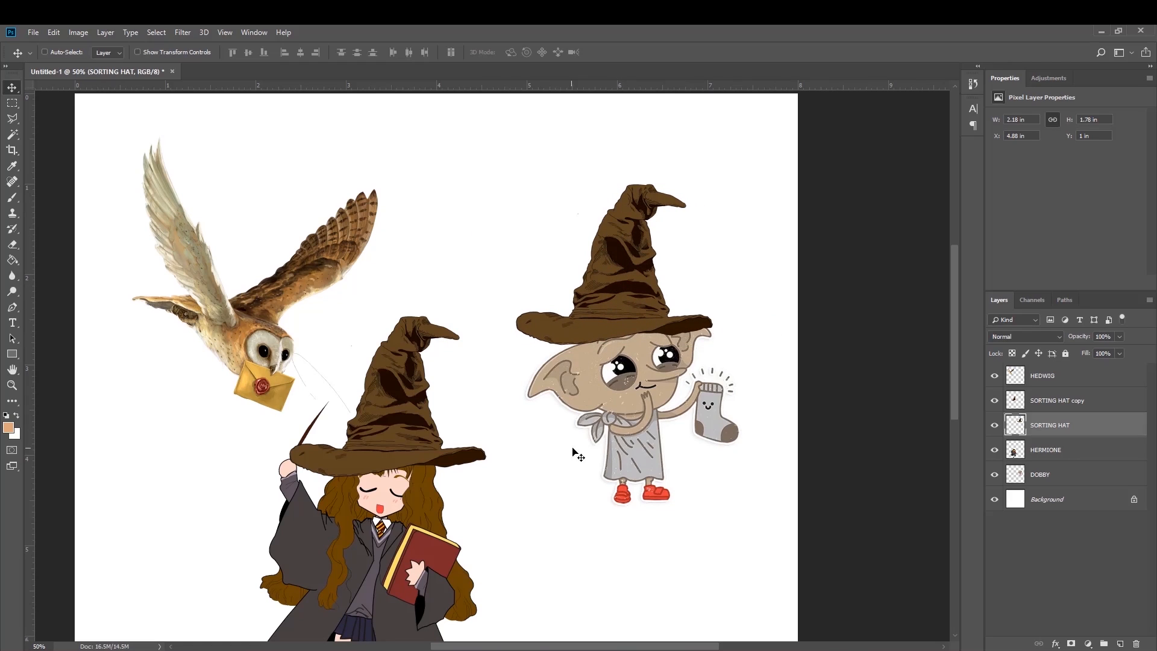
mouse_move(622, 287)
left_mouse_down()
mouse_move(624, 336)
mouse_move(638, 320)
mouse_move(633, 268)
mouse_move(627, 365)
mouse_move(604, 199)
mouse_move(592, 462)
mouse_move(603, 362)
mouse_move(627, 365)
mouse_move(611, 272)
mouse_move(603, 480)
mouse_move(628, 273)
mouse_move(650, 389)
mouse_move(642, 259)
mouse_move(634, 301)
mouse_move(632, 290)
left_mouse_up()
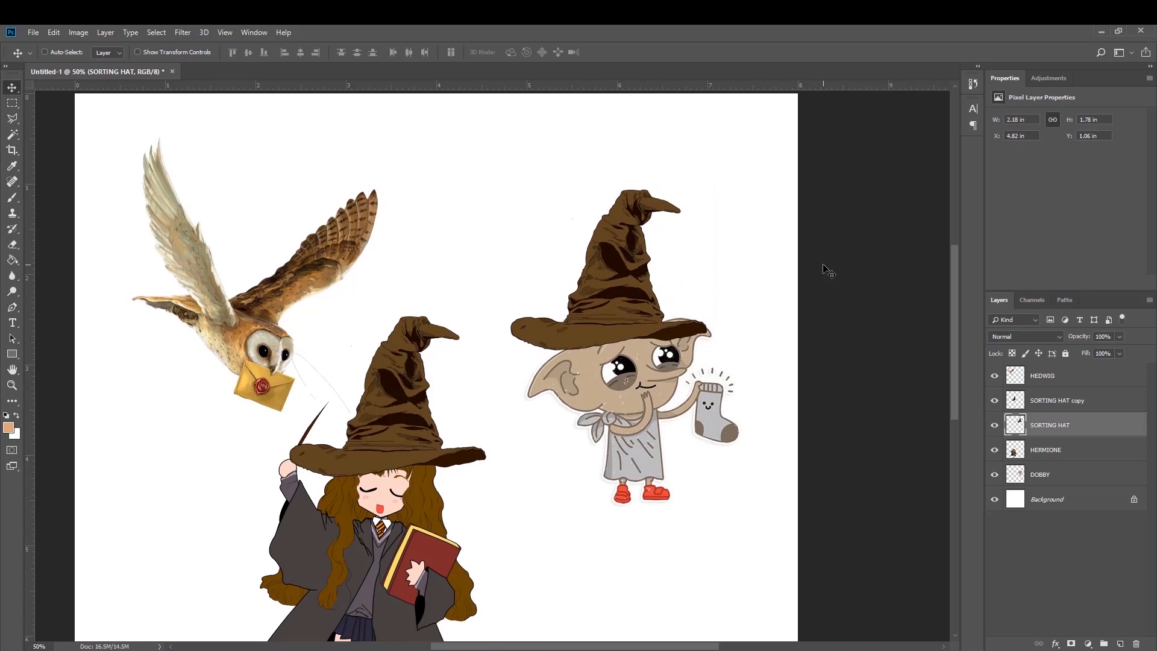
- Marquee-select the owl's brown wing on the HEDWIG layer and place a copy of it to the right of the owl
left_click_drag(344, 311, 551, 331)
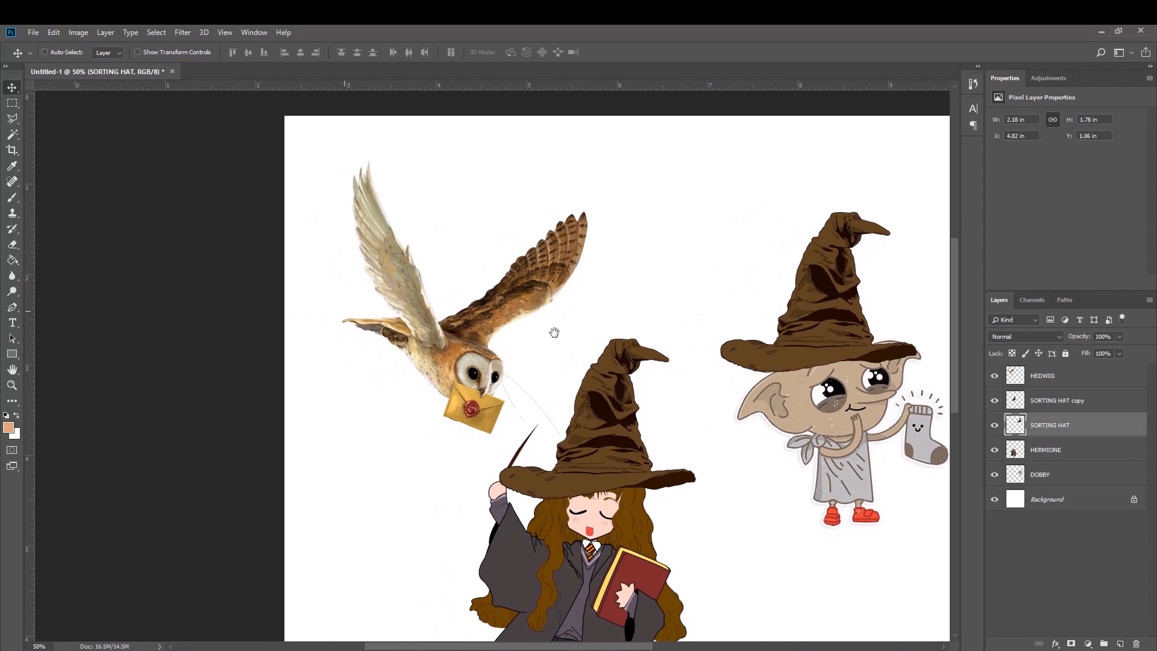
left_click(549, 295, "ctrl")
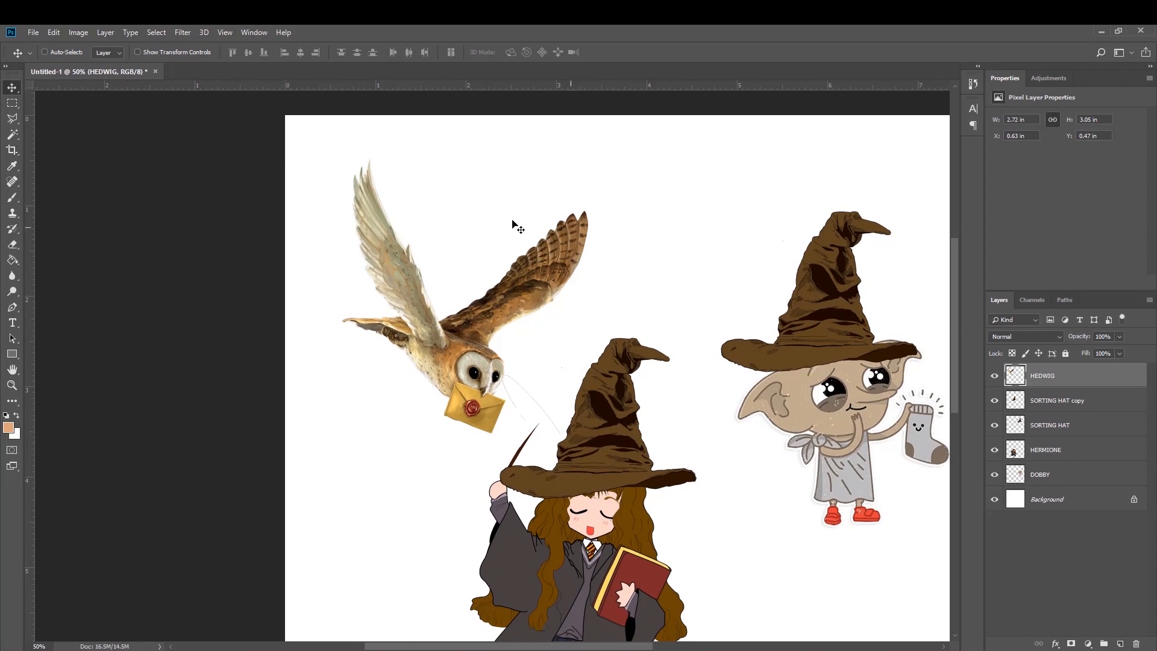
key("m")
left_click_drag(633, 187, 457, 334)
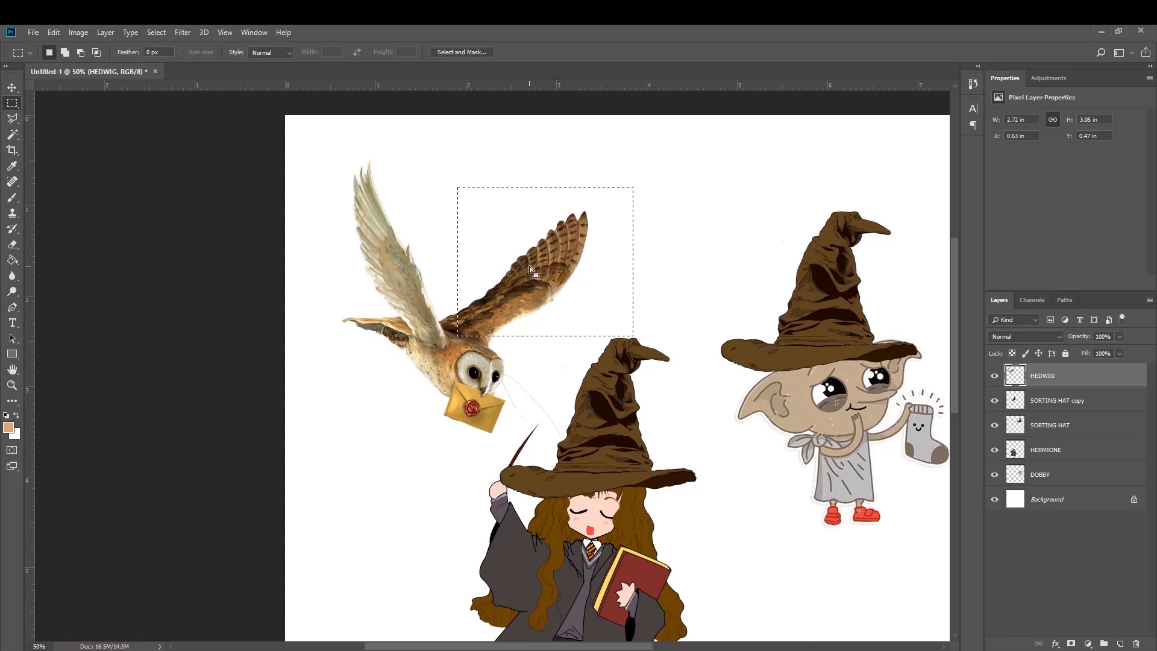
key("v")
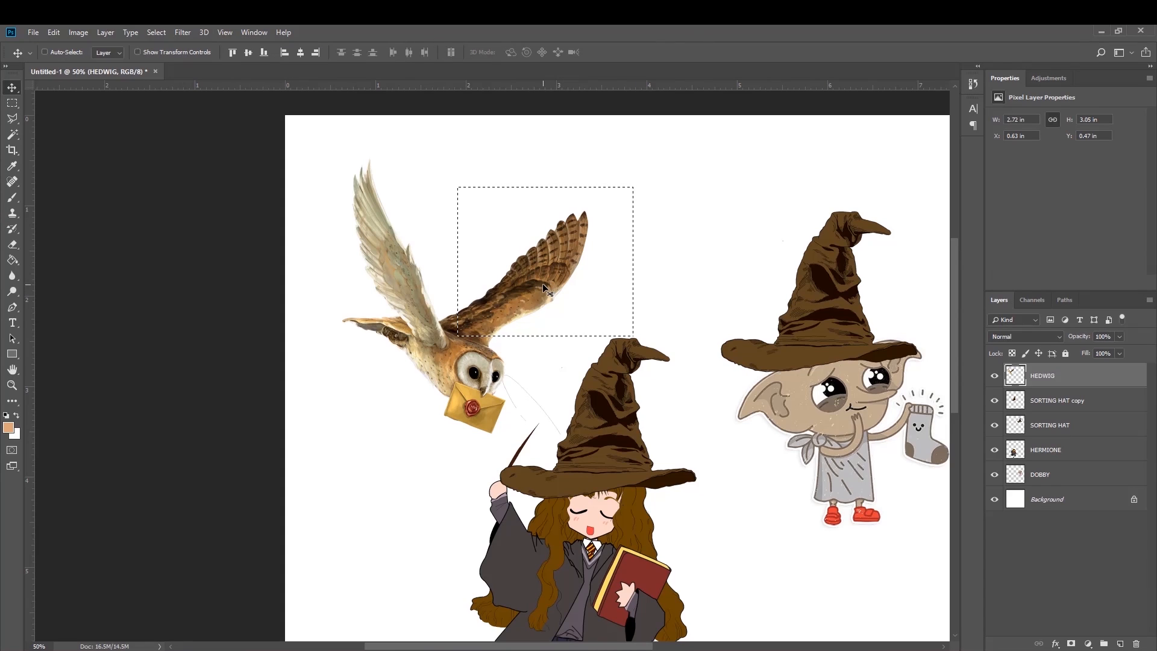
left_click_drag(534, 289, 680, 261)
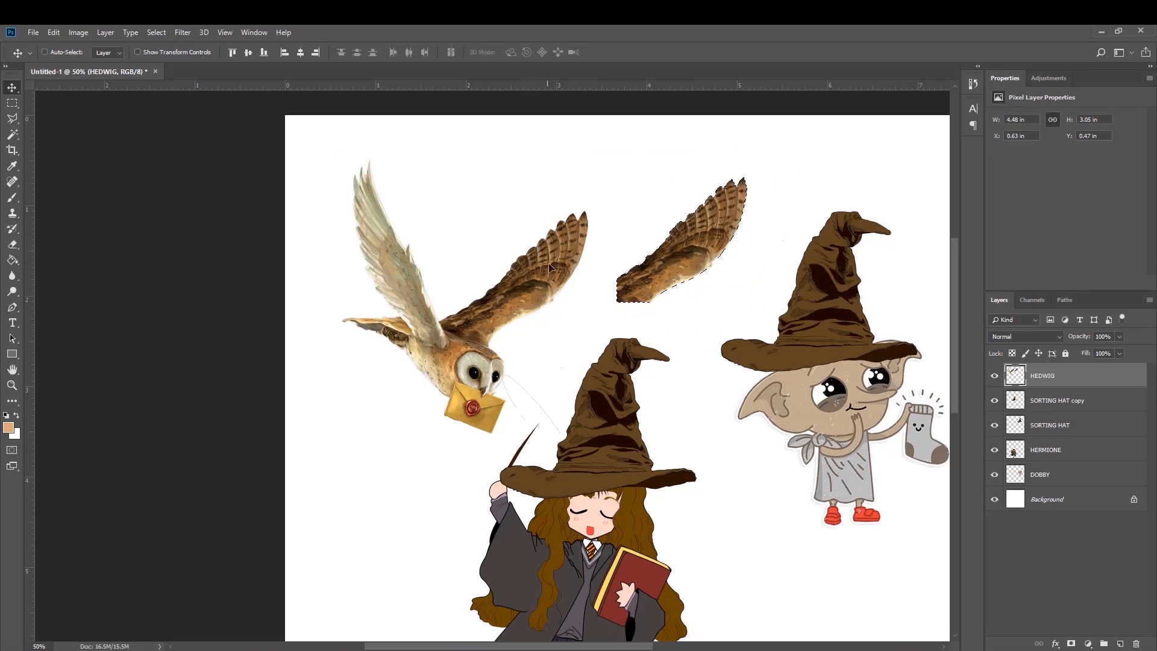
- Deselect the copied wing, duplicate the whole HEDWIG layer down over Hermione, and undo the duplication
key("ctrl+d")
left_click_drag(505, 292, 570, 405)
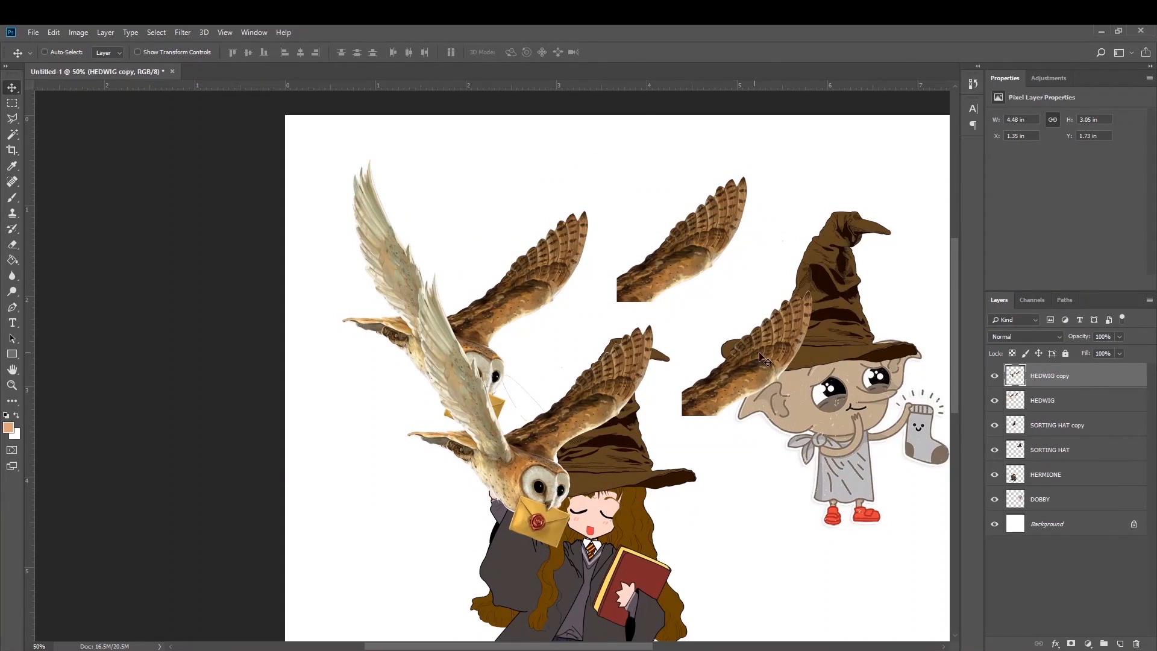
key("ctrl+z")
- Marquee-select the extra wing copy on the HEDWIG layer, delete it and deselect
key("m")
left_click_drag(777, 161, 600, 314)
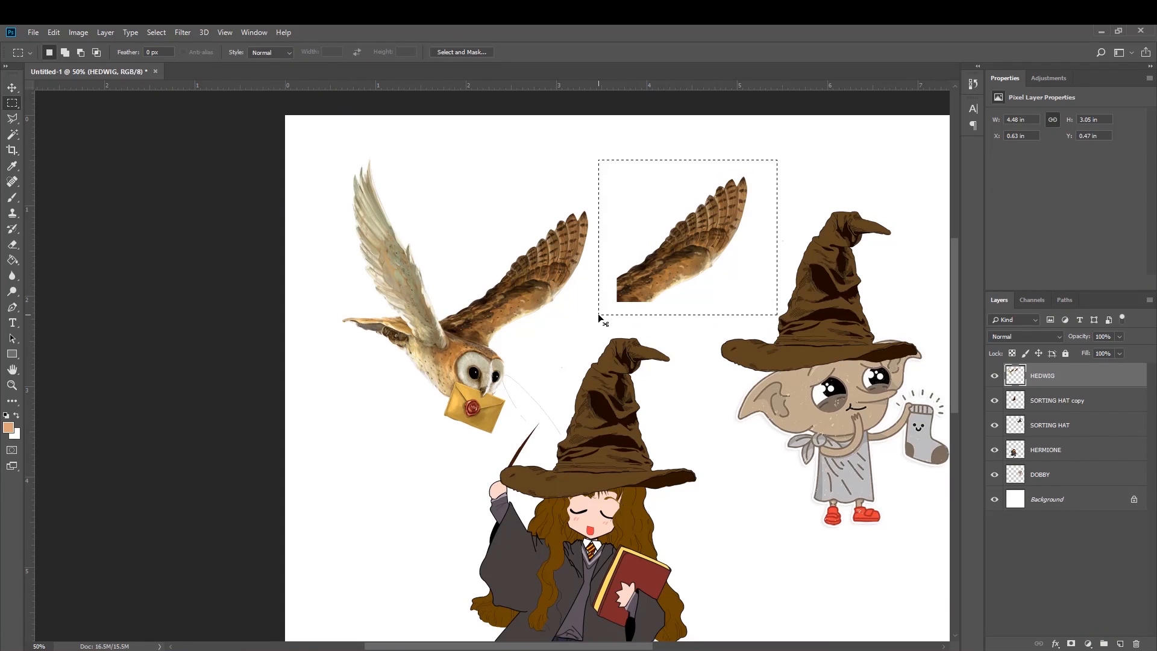
key("Delete")
key("ctrl+d")
key("v")
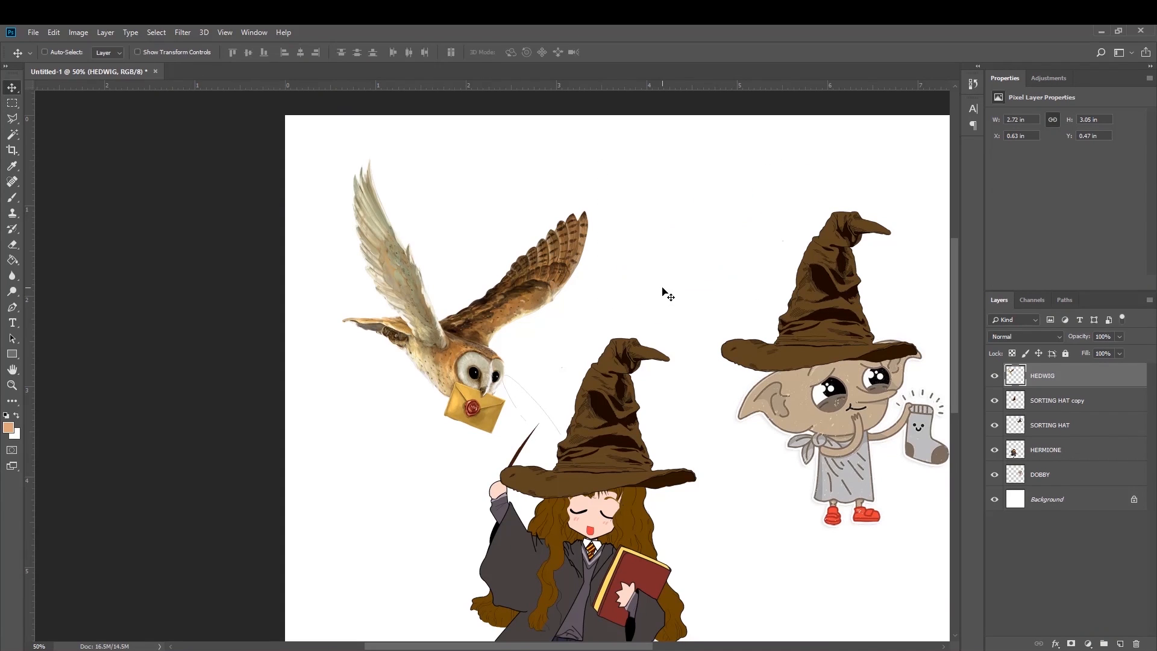
- Duplicate Hermione's hat onto the owl's head and move the new hat layer above HEDWIG
left_click_drag(760, 346, 644, 285)
key("ctrl+minus")
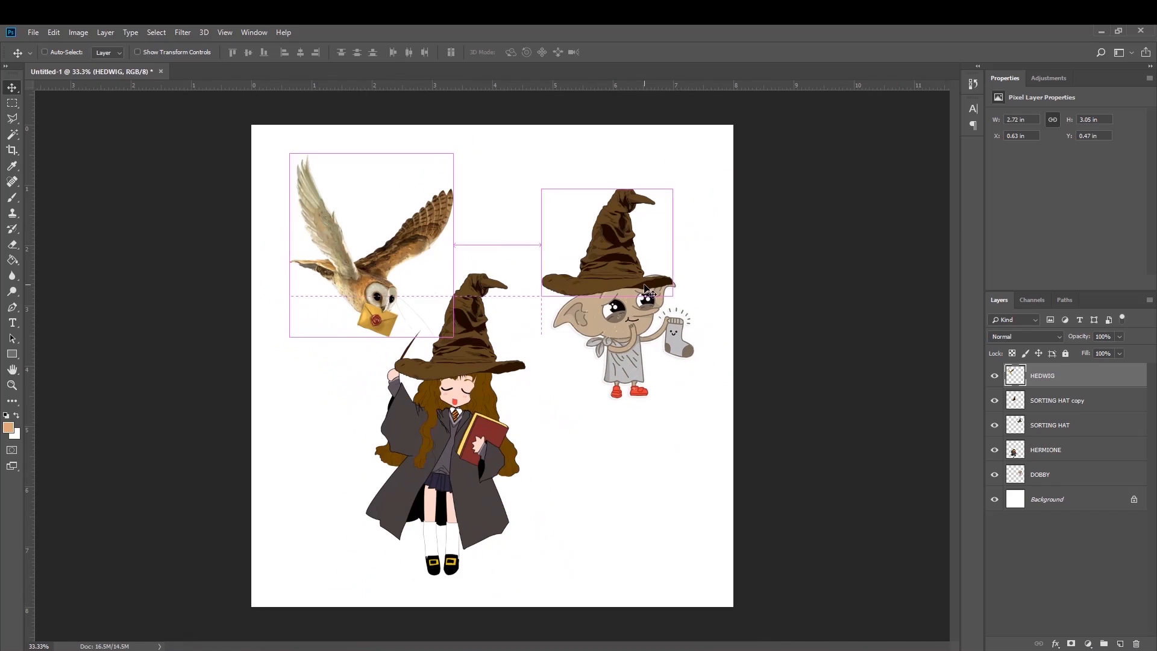
left_click(473, 331, "ctrl")
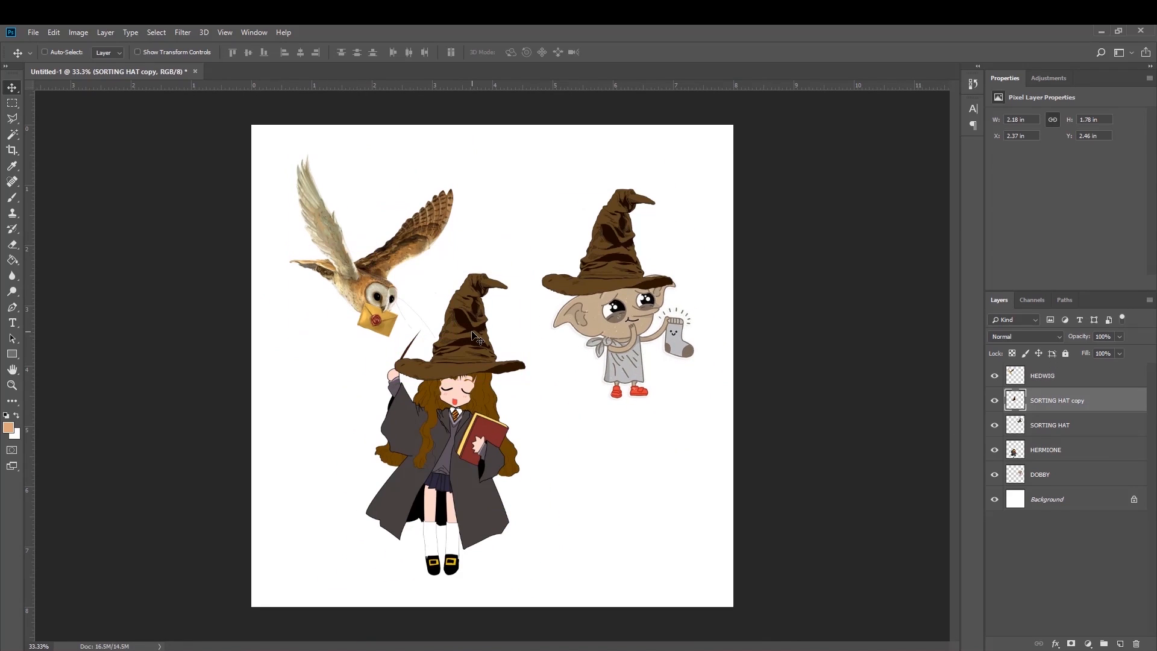
left_click_drag(473, 335, 390, 253)
left_click_drag(1064, 394, 1094, 374)
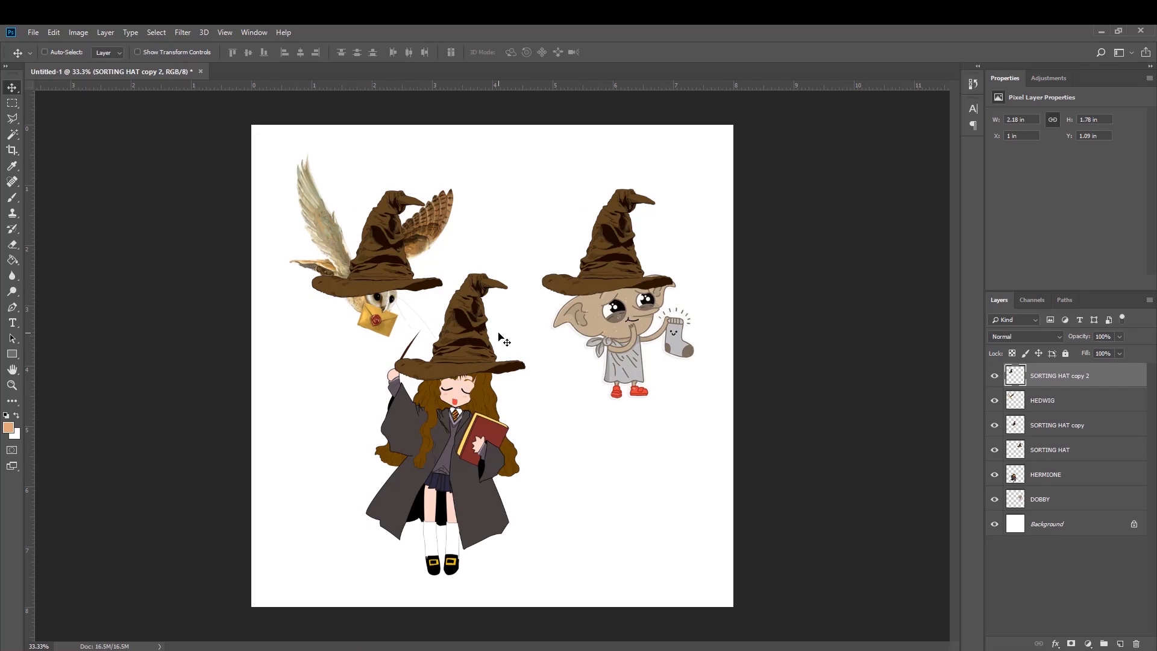
- Scale the owl's hat down to about 1.32 by 1.09 in and position it so it fits on top of the owl's head
key("ctrl+plus")
key("ctrl+plus")
key("ctrl+t")
left_click_drag(580, 206, 530, 252)
left_click_drag(463, 297, 456, 321)
left_click_drag(570, 322, 566, 348)
left_click_drag(444, 360, 465, 362)
left_click_drag(581, 357, 588, 328)
left_click_drag(493, 373, 476, 372)
key("Return")
left_click_drag(634, 340, 504, 384)
left_click_drag(739, 513, 718, 458)
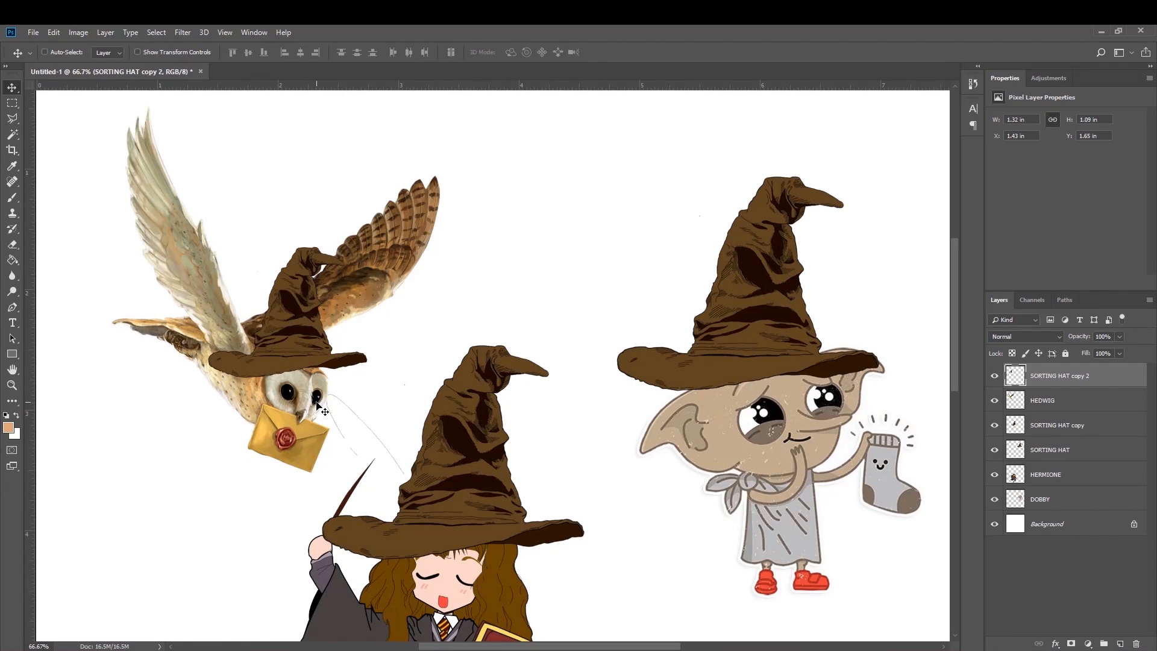
key("ctrl+minus")
key("ctrl+minus")
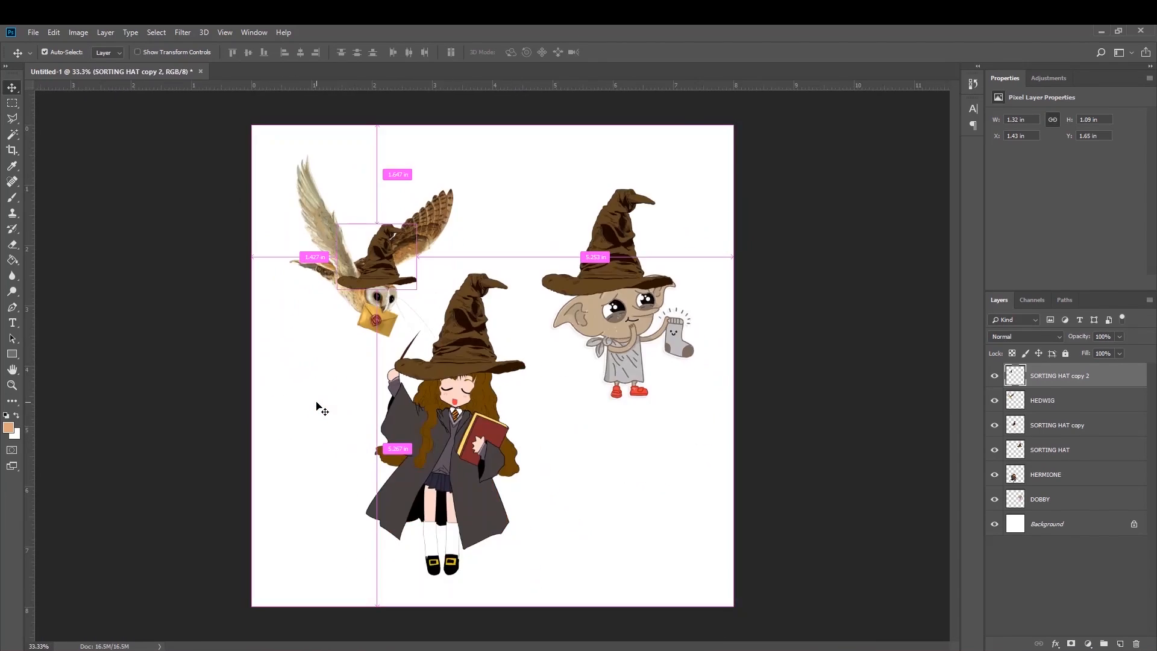